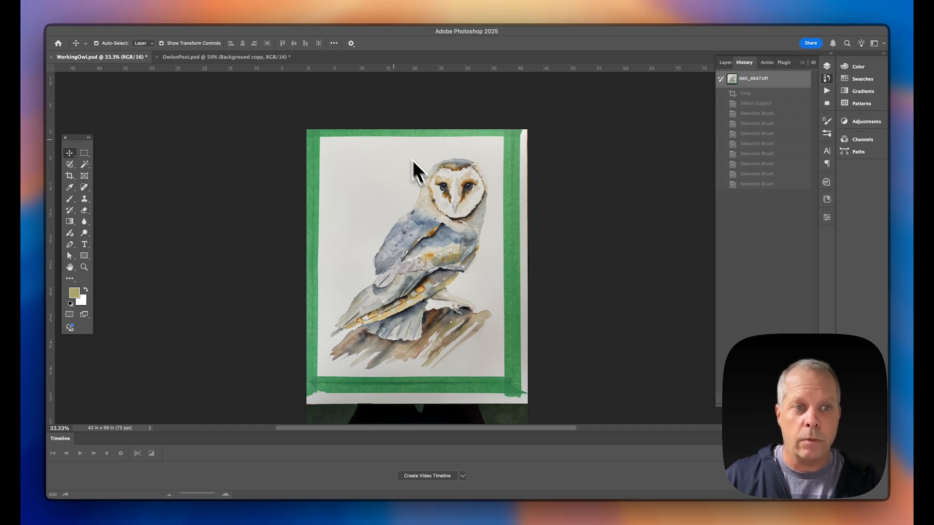
Crop the owl painting in WorkingOwl.psd to the white paper inside the green tape border.
click(69, 176)
drag(417, 129, 421, 134)
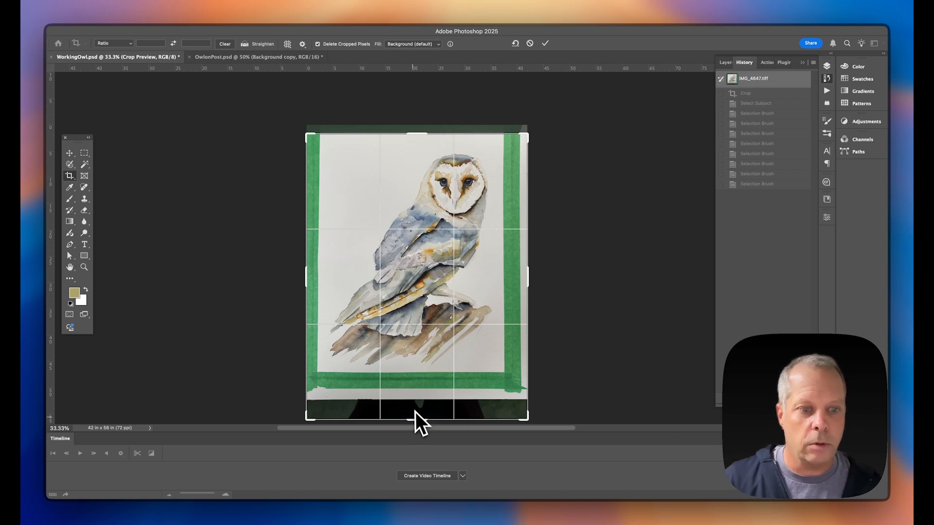
drag(421, 419, 429, 395)
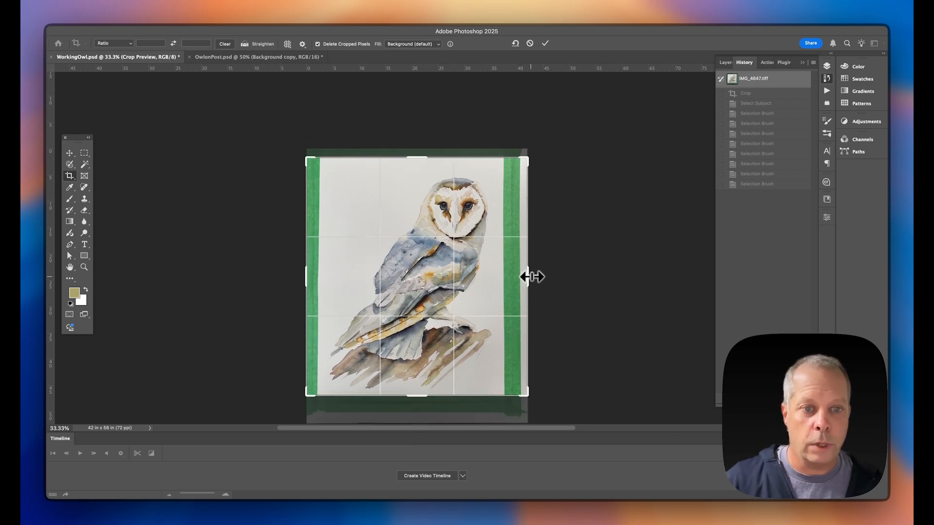
drag(528, 275, 519, 282)
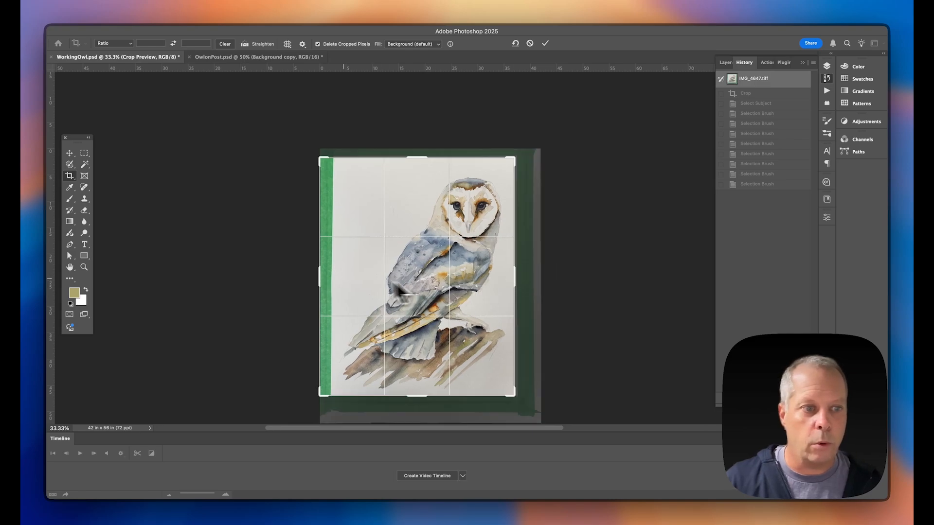
drag(316, 277, 326, 278)
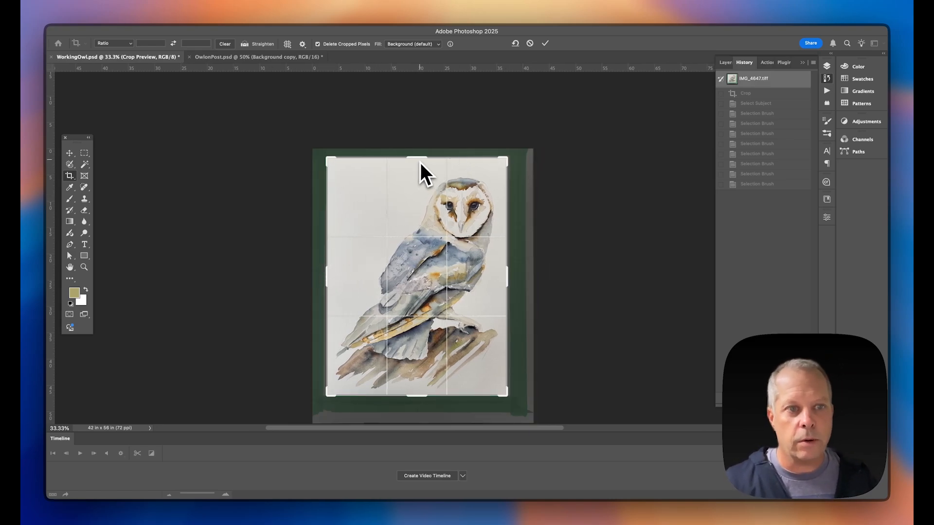
key(c)
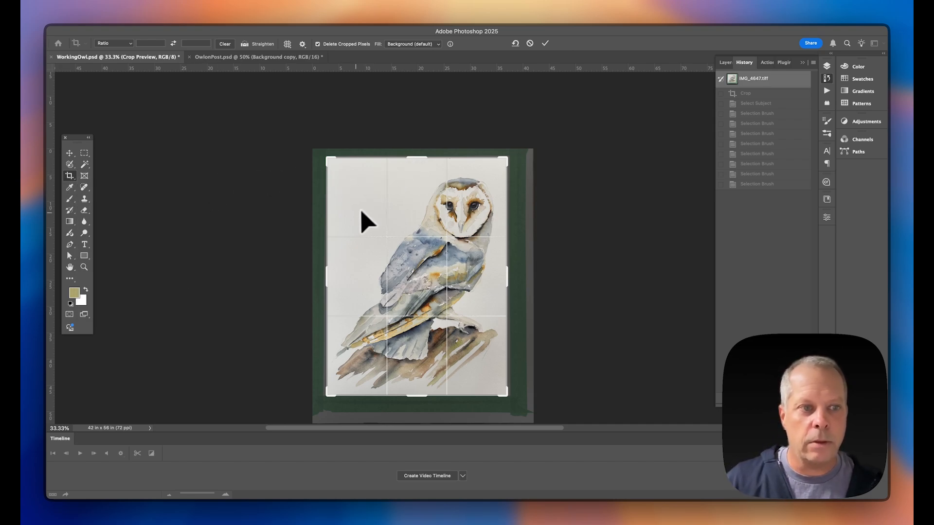
key(Return)
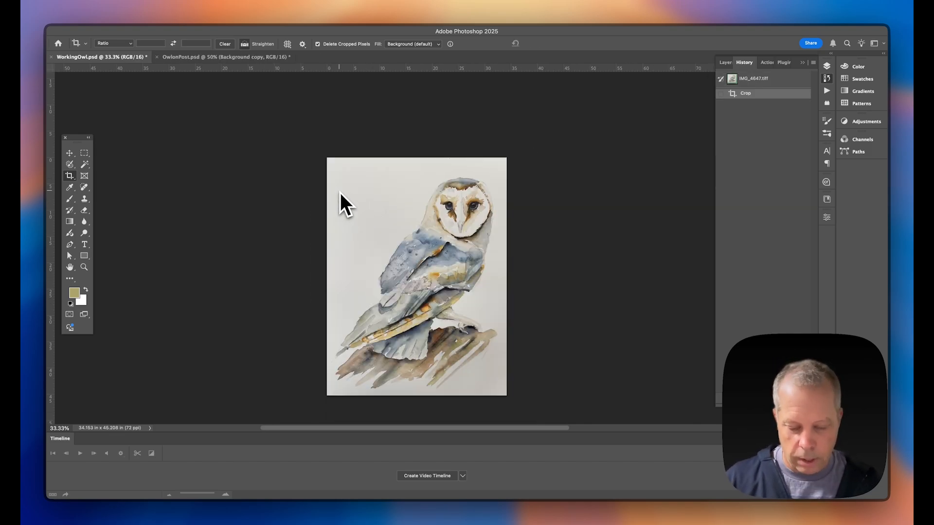
key(super+minus)
key(super+plus)
key(super+plus)
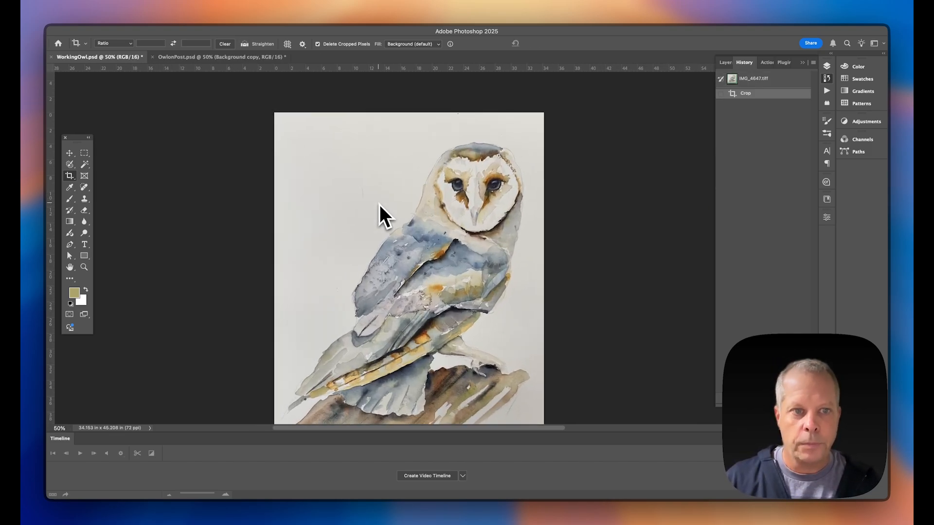
scroll(379, 205, down, 3)
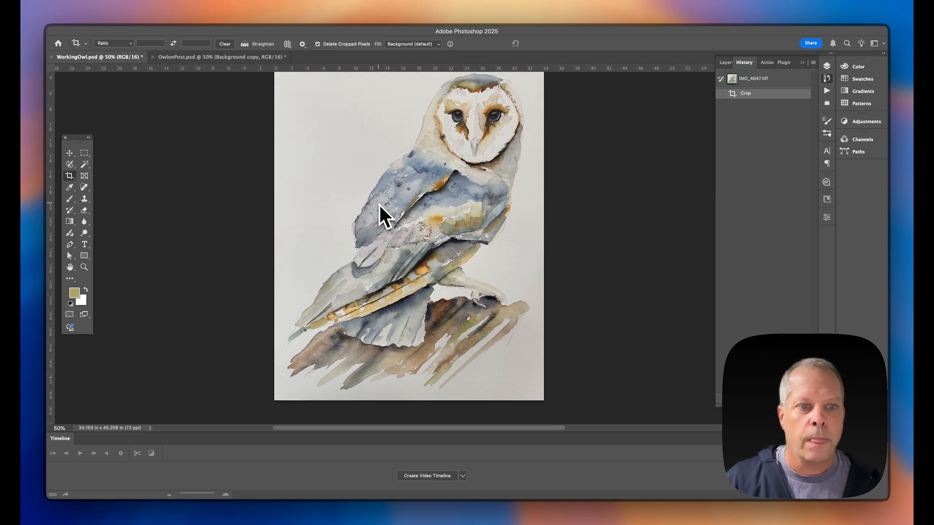
scroll(379, 205, up, 1)
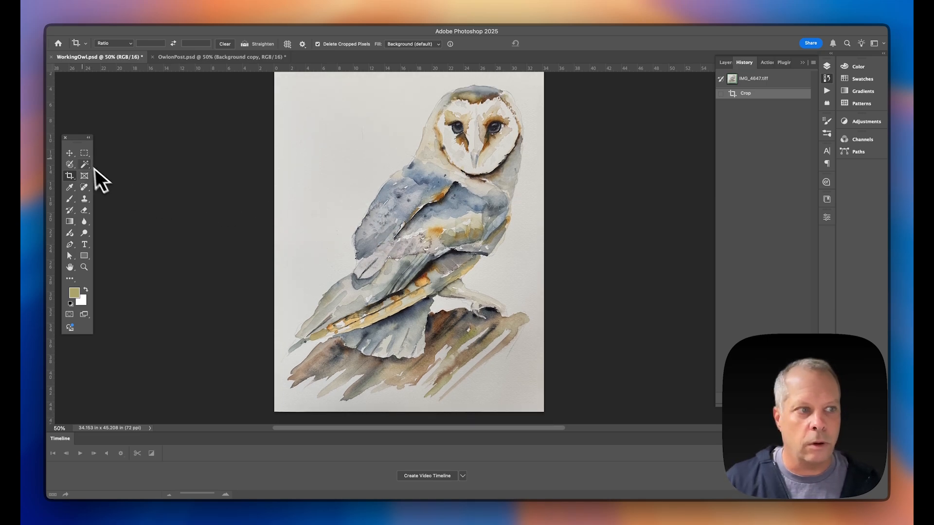
click(71, 154)
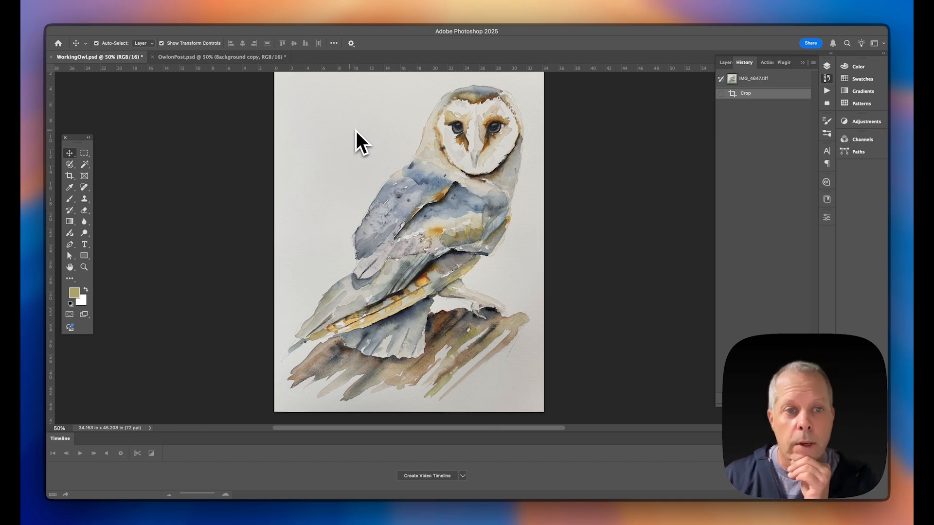
Switch to OwlonPost.psd, display its layers, and hide the Background copy layer.
click(235, 56)
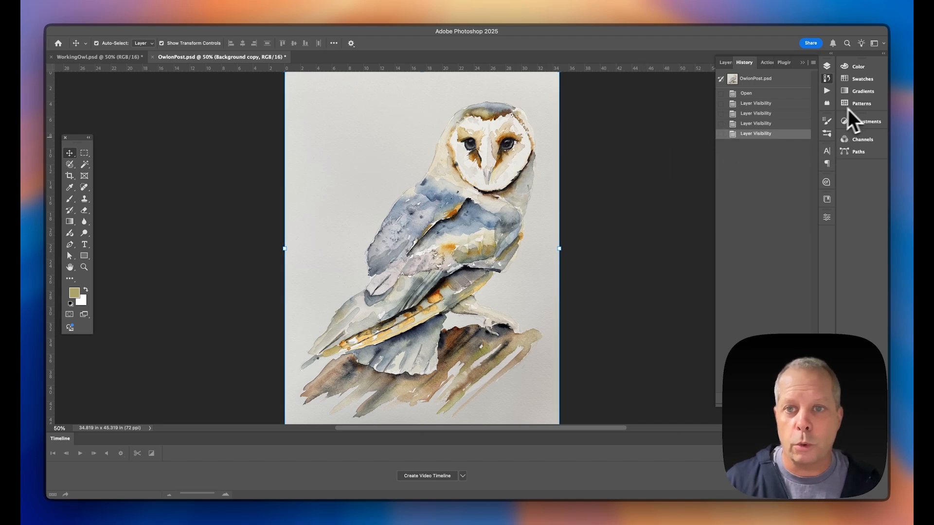
click(827, 66)
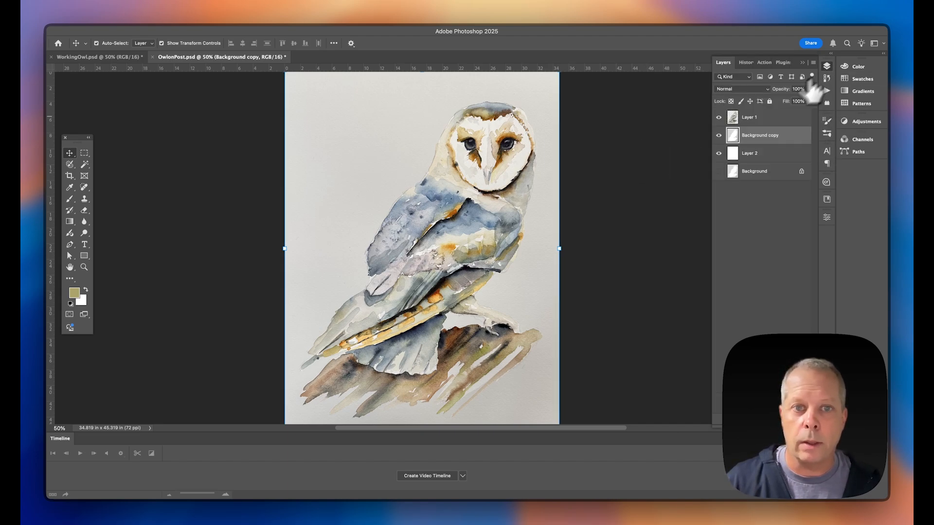
click(719, 136)
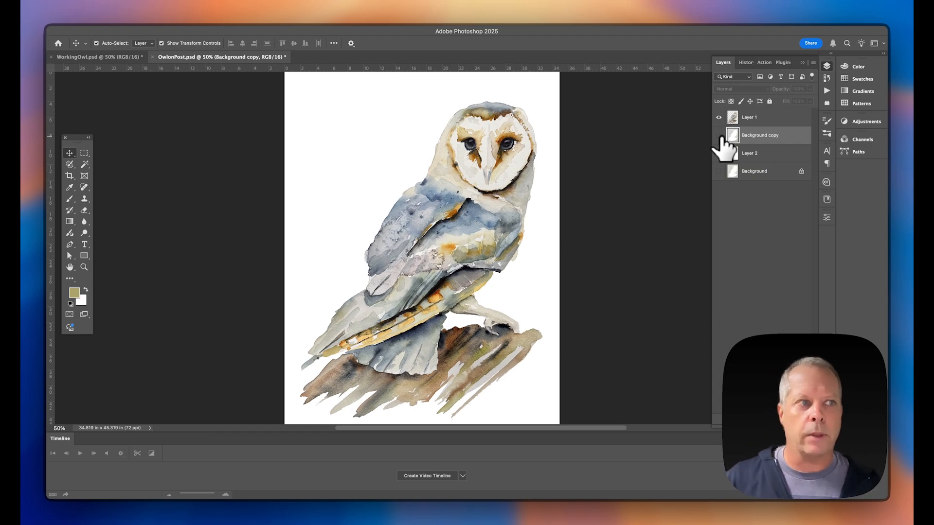
Return to WorkingOwl.psd and automatically select the subject, the owl on its branch.
click(94, 55)
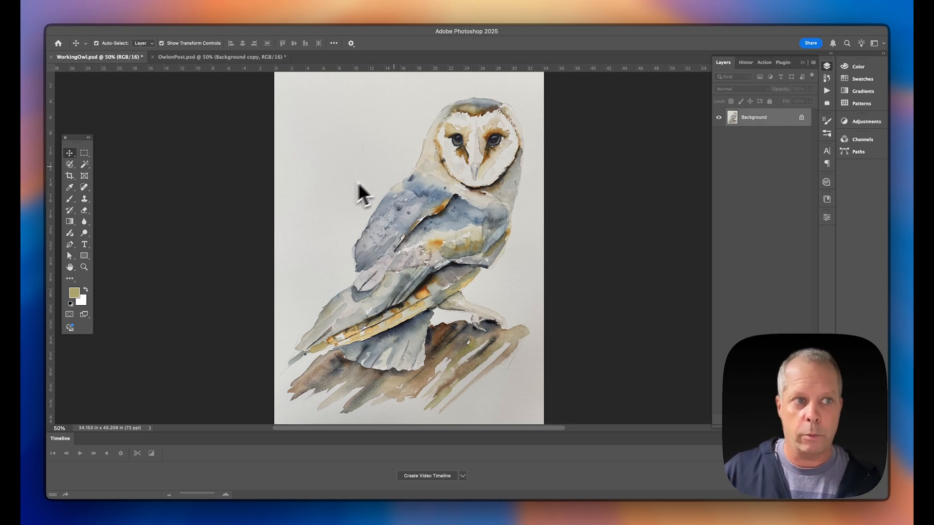
click(247, 16)
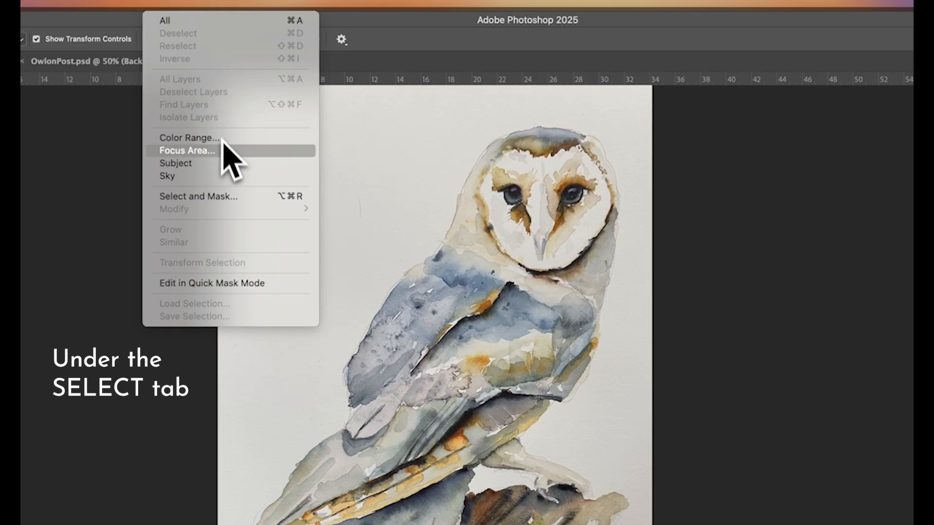
click(226, 164)
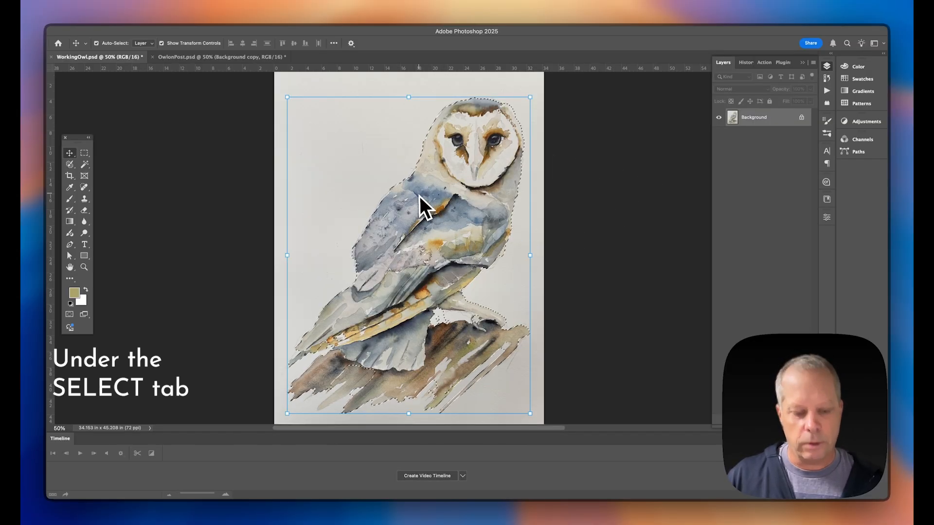
Examine the selection outline around the owl's body, tail feathers, feet and branch for missed areas.
key(super+plus)
key(super+plus)
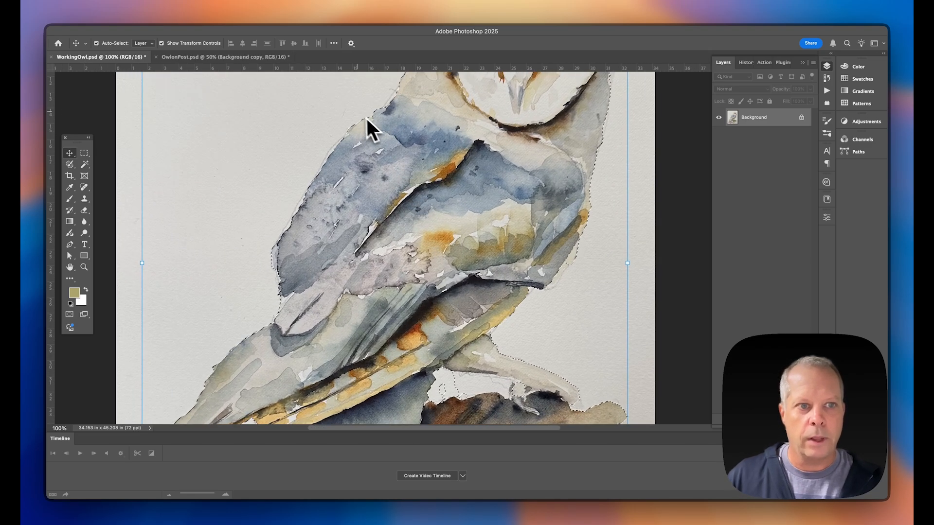
scroll(446, 298, down, 5)
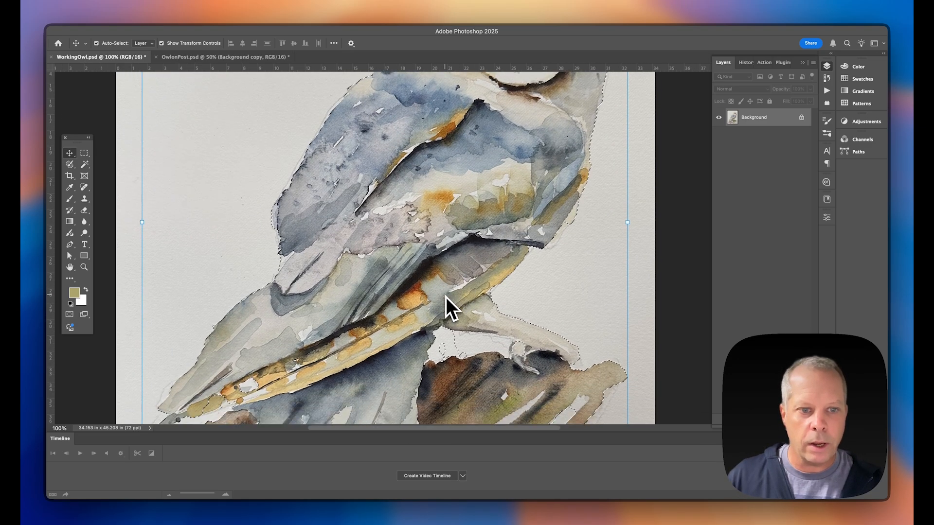
scroll(445, 296, down, 3)
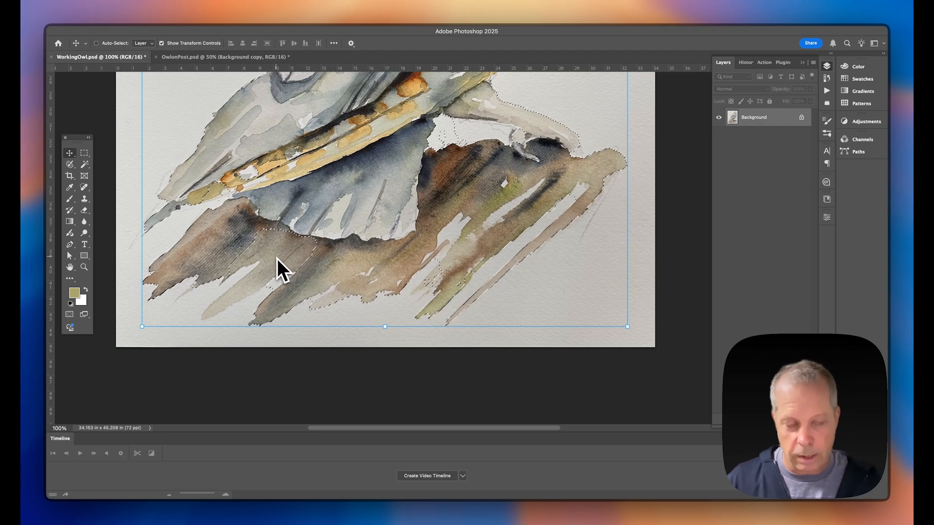
key(super+minus)
key(super+minus)
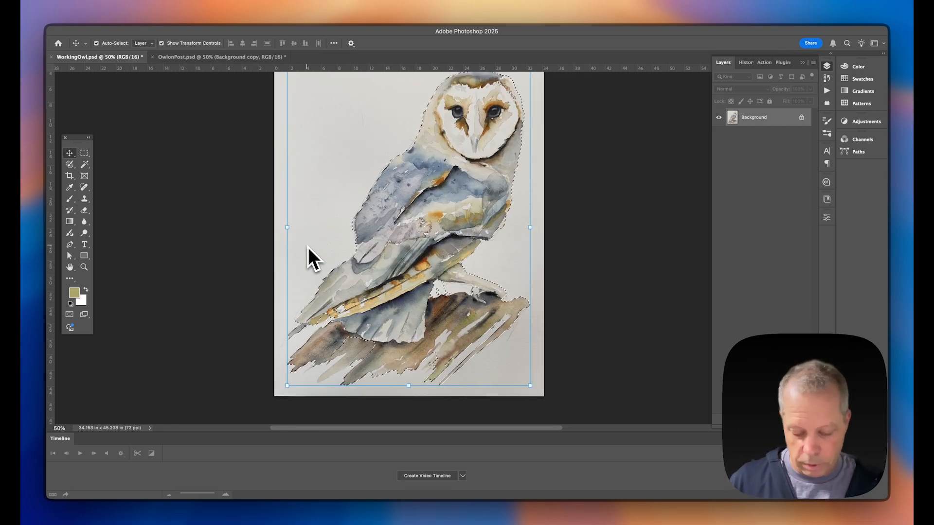
key(super+minus)
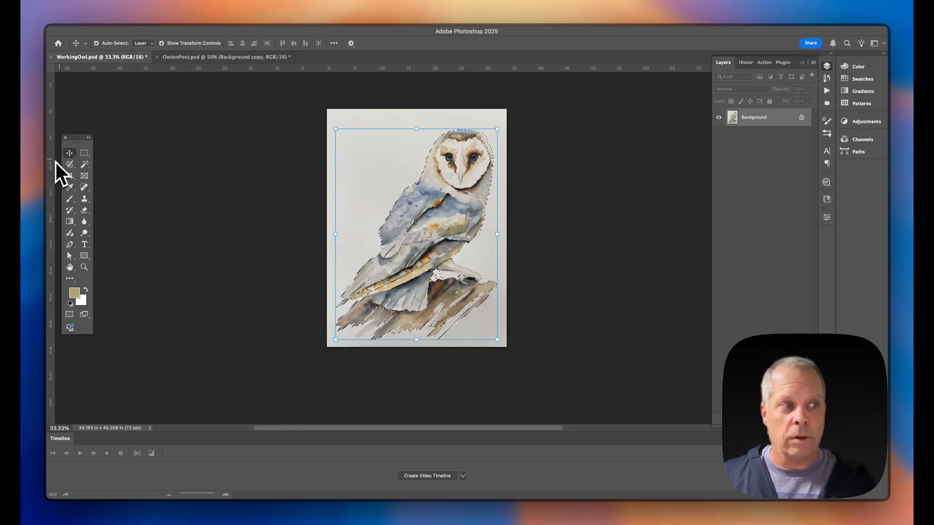
With the Selection Brush tool in Add mode, paint over the unselected part of the branch below the tail.
click(70, 164)
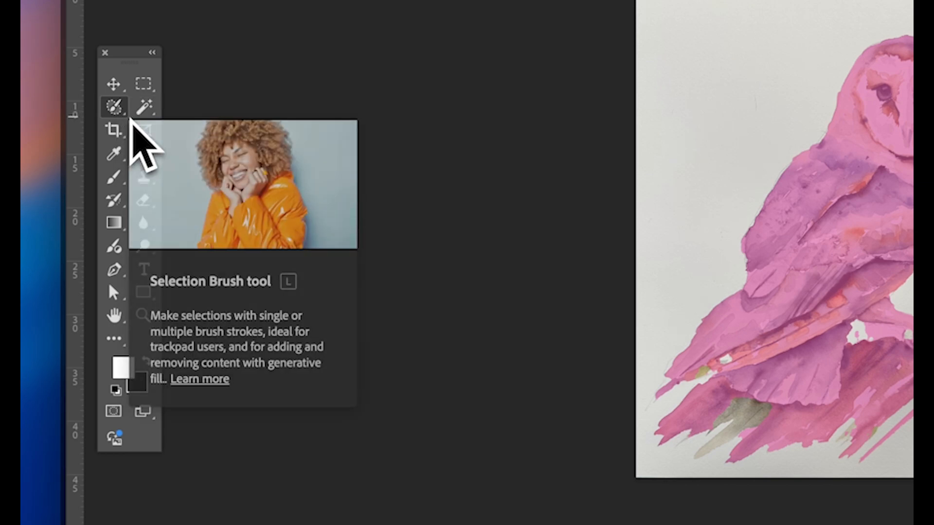
right_click(124, 116)
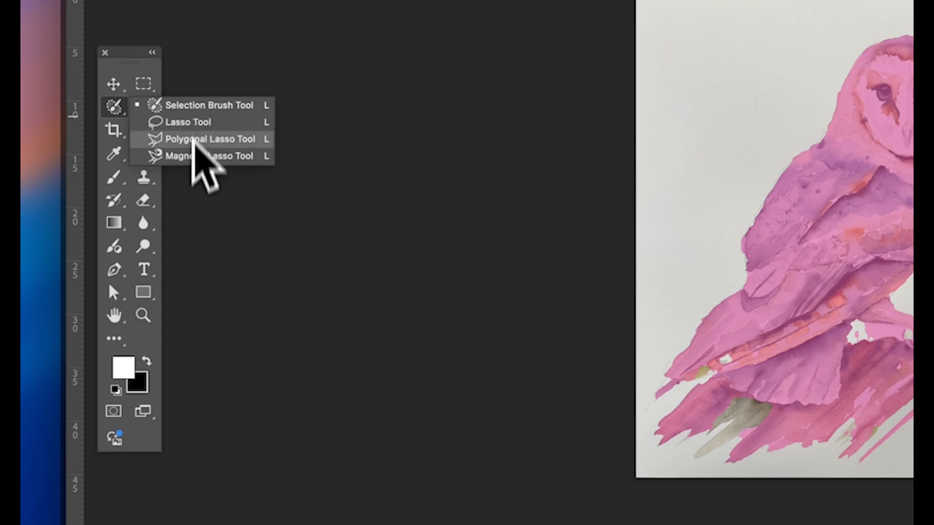
click(212, 105)
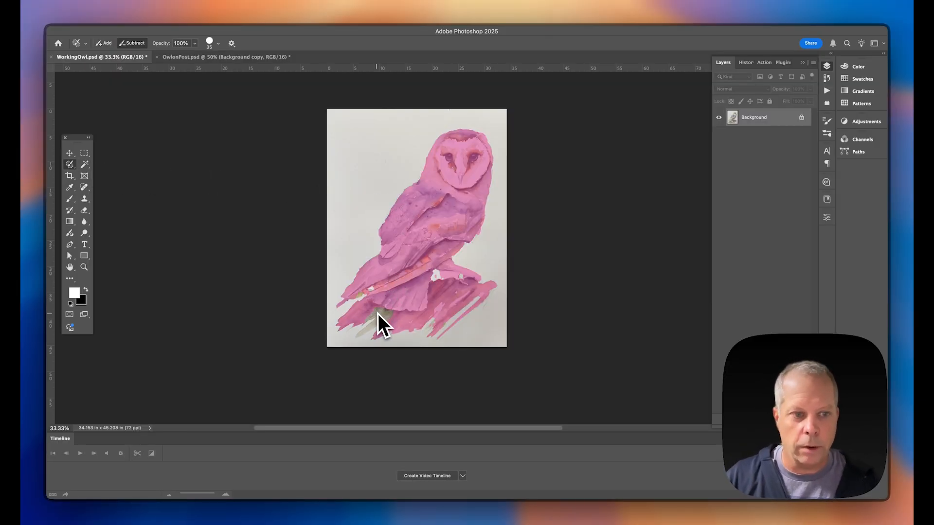
scroll(378, 314, up, 6)
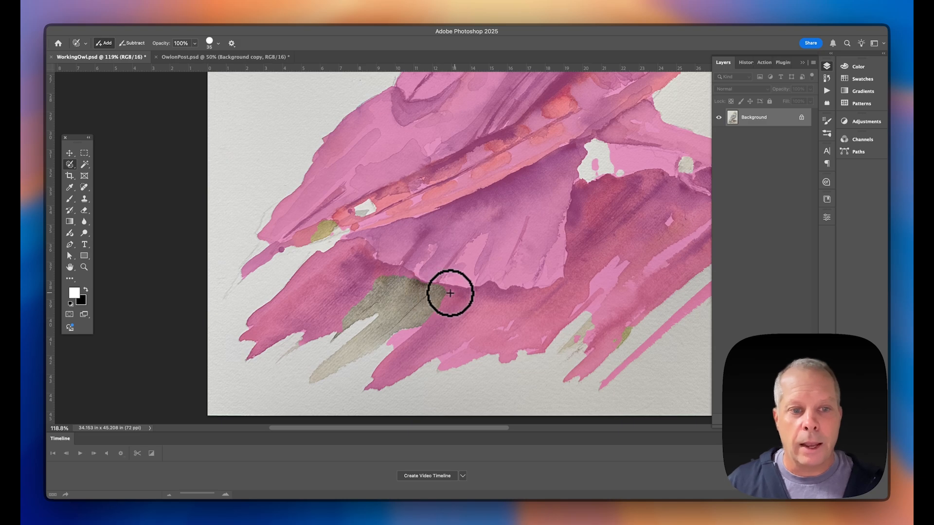
mouse_move(450, 293)
mouse_down()
mouse_move(379, 283)
mouse_move(444, 293)
mouse_move(407, 281)
mouse_move(378, 292)
mouse_move(402, 282)
mouse_move(448, 304)
mouse_move(396, 286)
mouse_move(437, 306)
mouse_move(394, 289)
mouse_move(428, 319)
mouse_move(409, 310)
mouse_move(392, 324)
mouse_move(411, 325)
mouse_move(377, 297)
mouse_move(432, 319)
mouse_move(327, 408)
mouse_move(408, 335)
mouse_move(364, 345)
mouse_move(373, 345)
mouse_move(365, 390)
mouse_up()
Subtract the overspill on the blank paper below the branch from the selection with the Selection Brush.
key(alt)
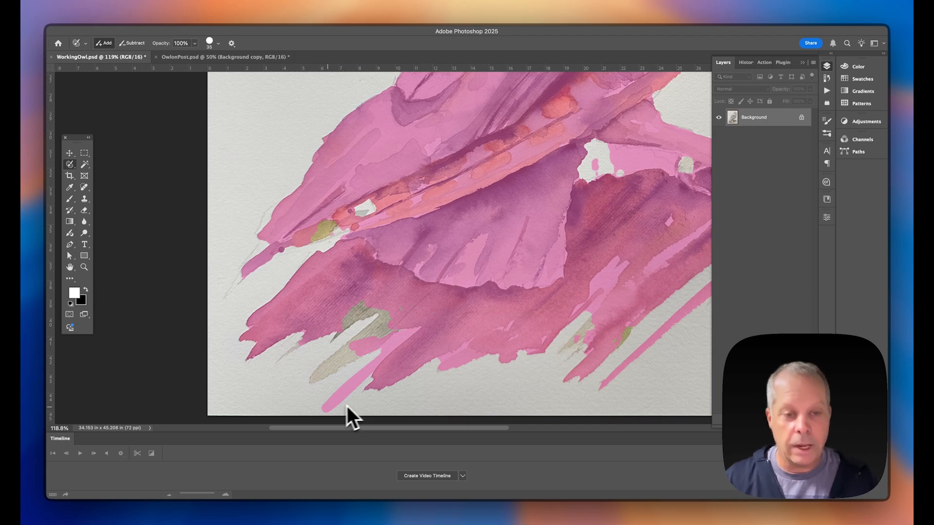
key(alt)
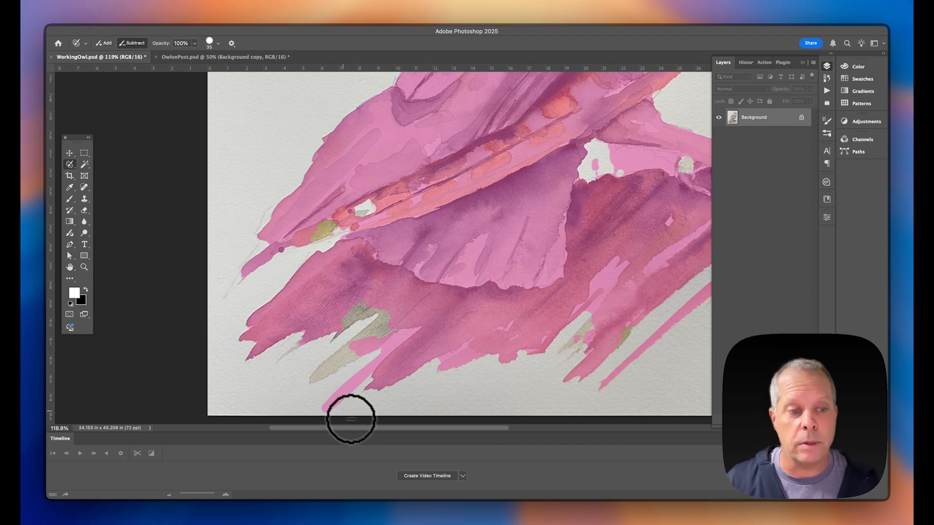
key(x)
mouse_move(312, 406)
mouse_down()
mouse_move(357, 410)
mouse_move(338, 399)
mouse_move(355, 375)
mouse_move(338, 398)
mouse_move(367, 368)
mouse_up()
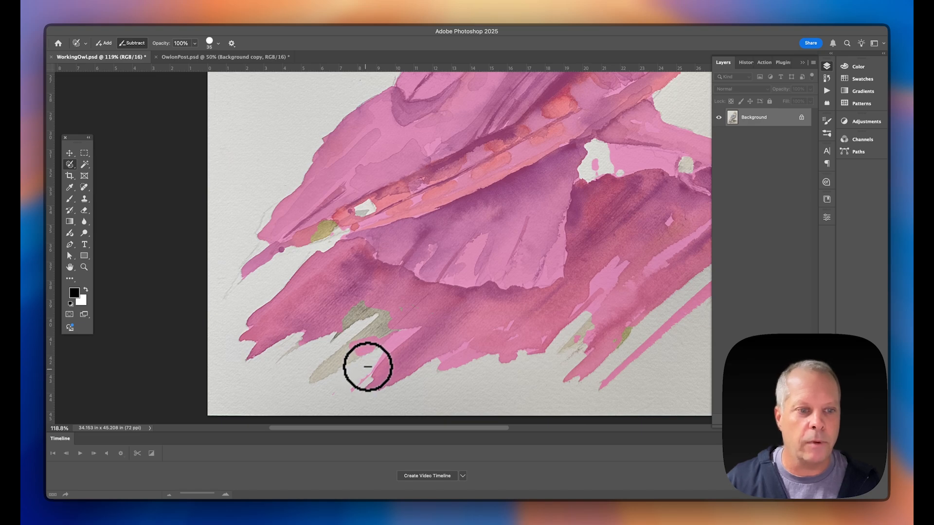
scroll(371, 306, down, 5)
scroll(384, 292, up, 3)
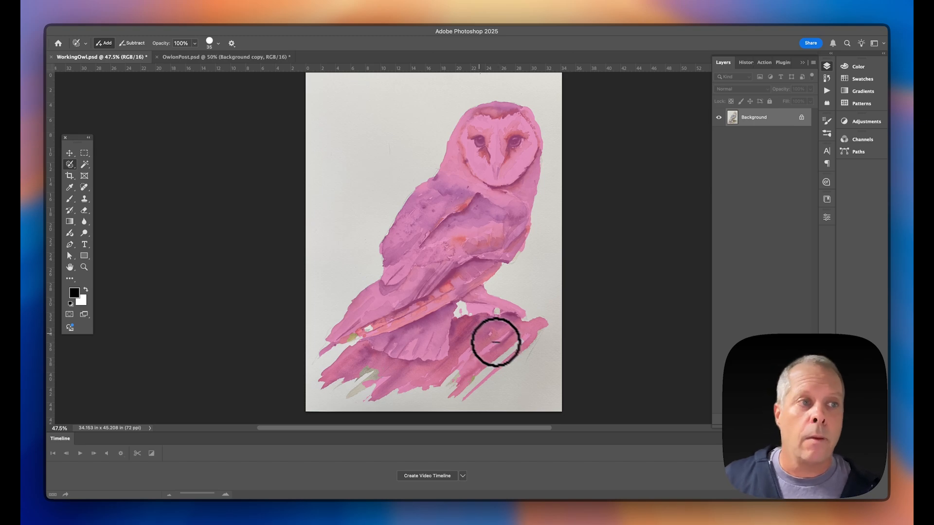
Switch to OwlonPost.psd and make the Background copy layer visible.
click(273, 60)
scroll(410, 144, down, 2)
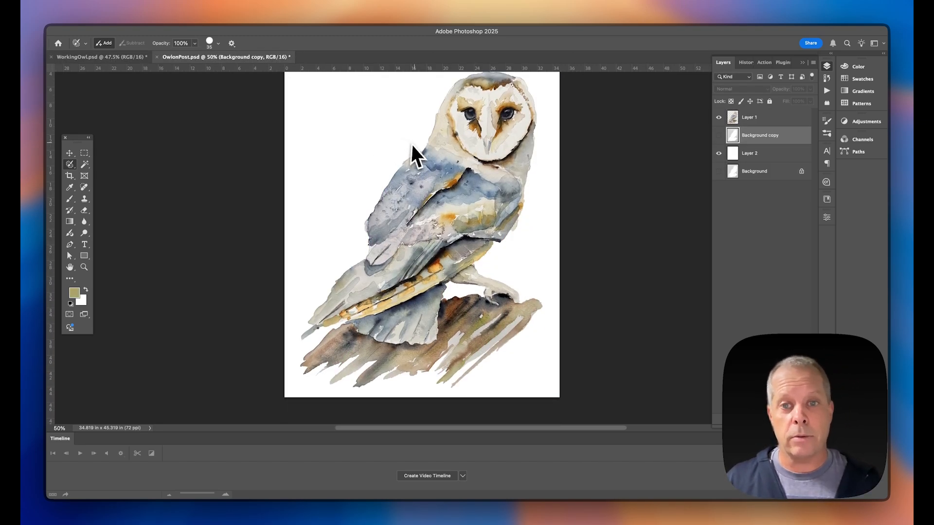
click(718, 135)
scroll(501, 140, down, 1)
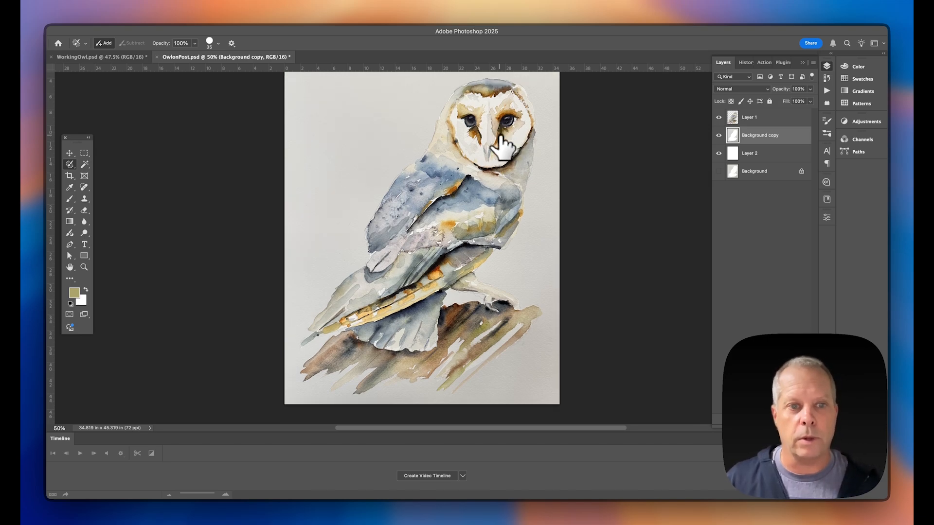
scroll(501, 140, up, 1)
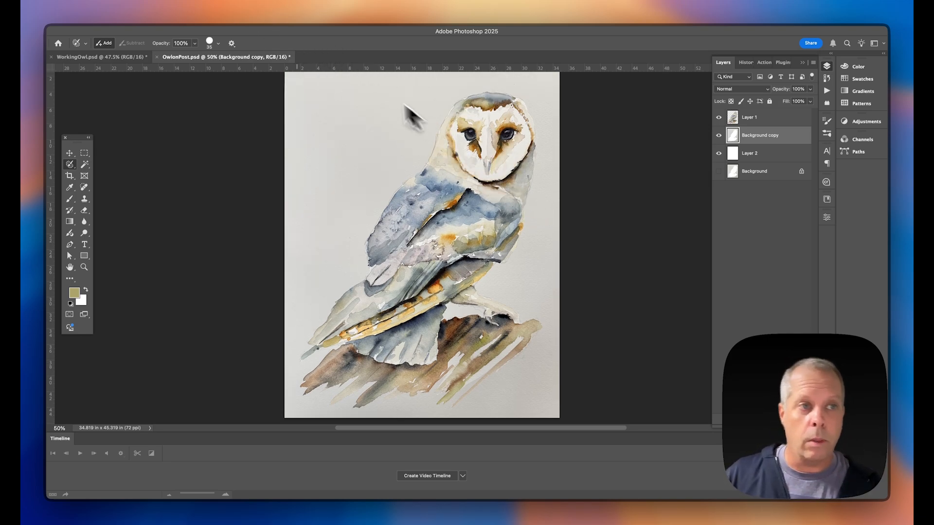
Load the saved Full Selection channel of OwlonPost.psd as a new selection.
click(244, 17)
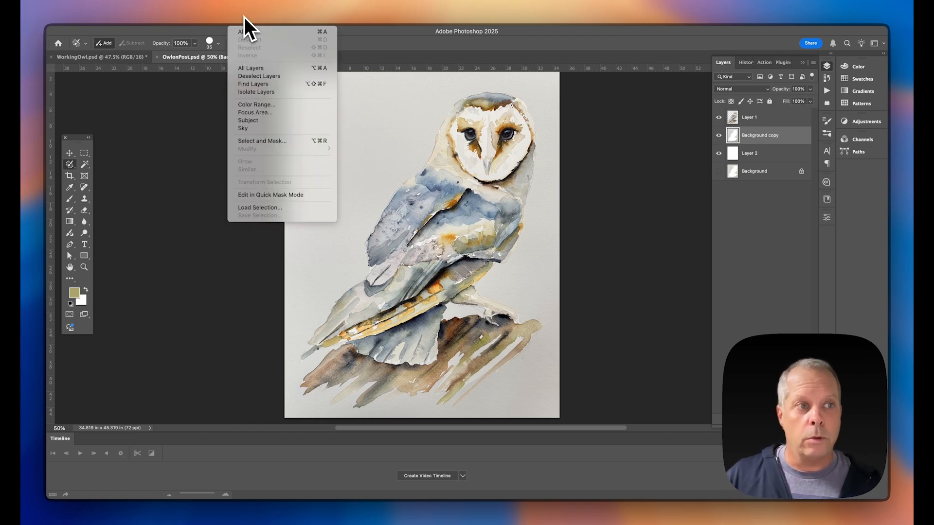
click(266, 207)
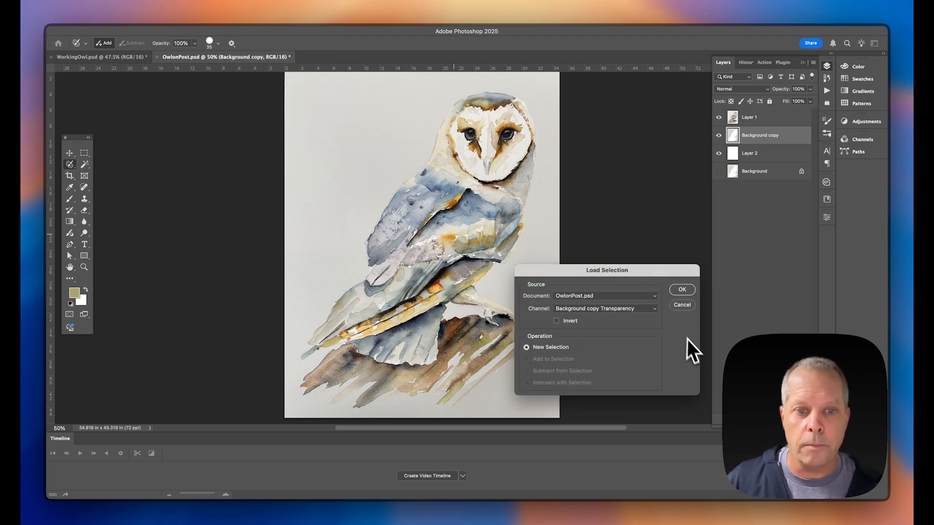
click(629, 311)
click(625, 322)
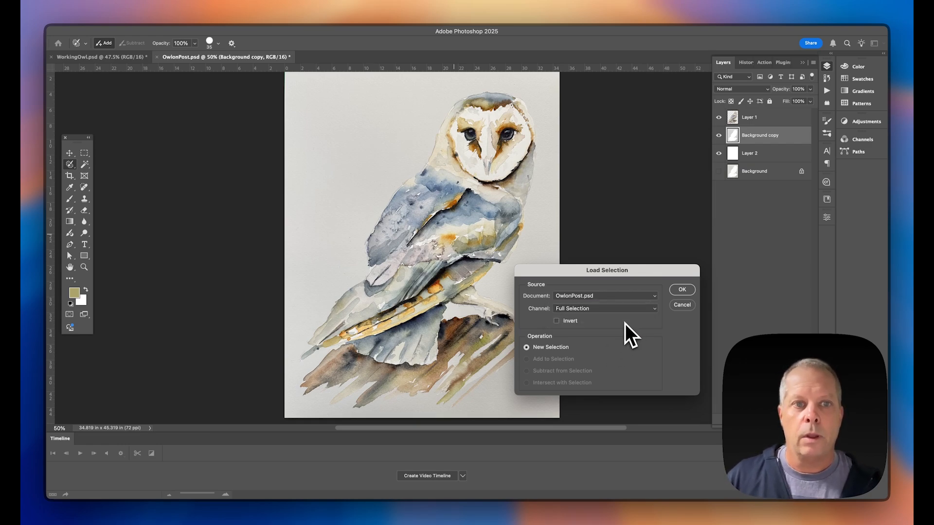
click(680, 290)
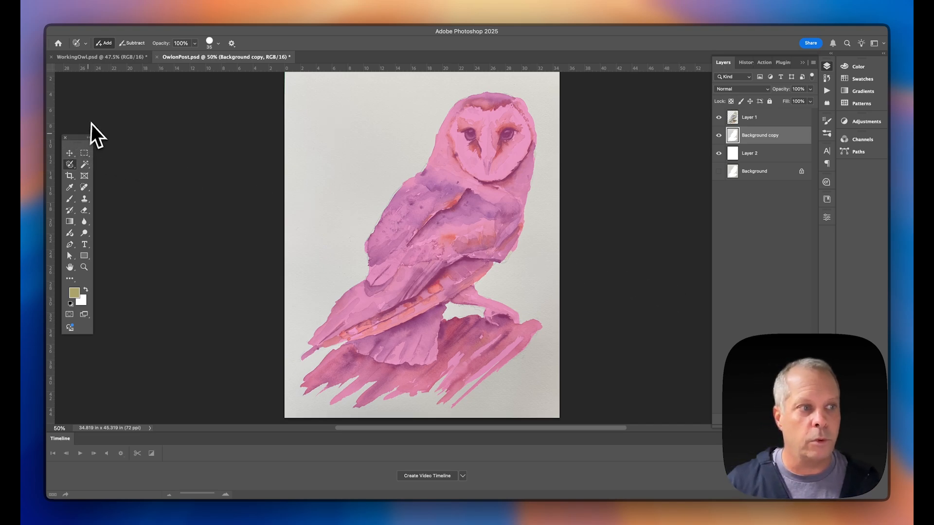
Switch to the Move tool and cut the selected owl out of the Background copy layer.
click(70, 153)
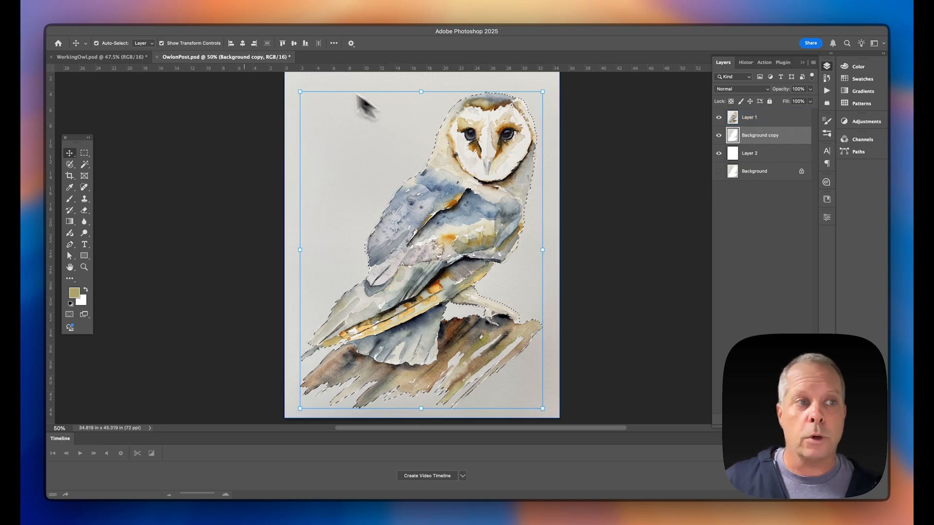
click(151, 16)
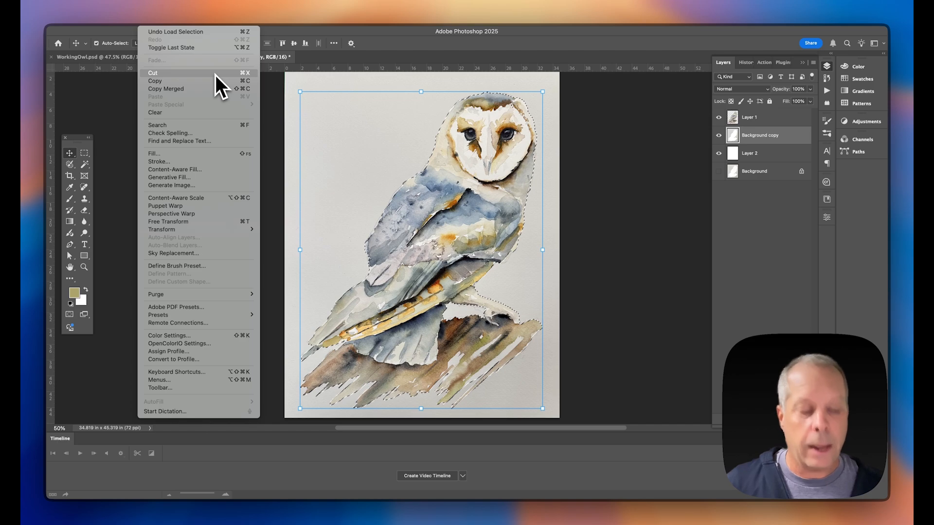
key(super+x)
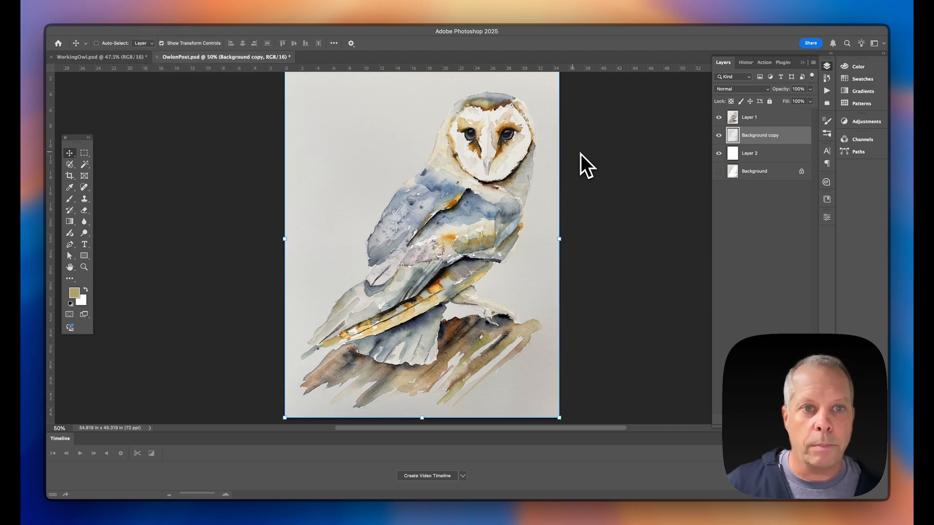
Make Layer 1 active, bring back the owl selection and cut the owl out of that layer too.
click(755, 118)
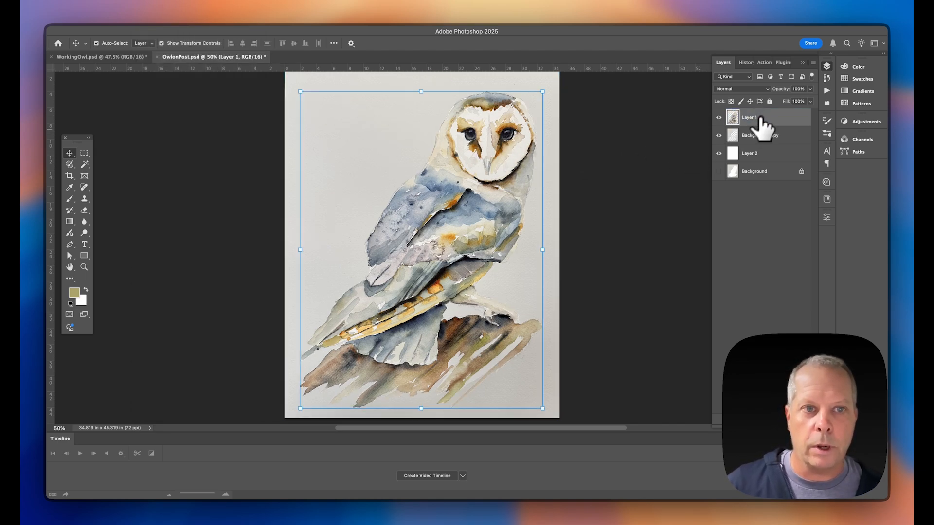
key(super+z)
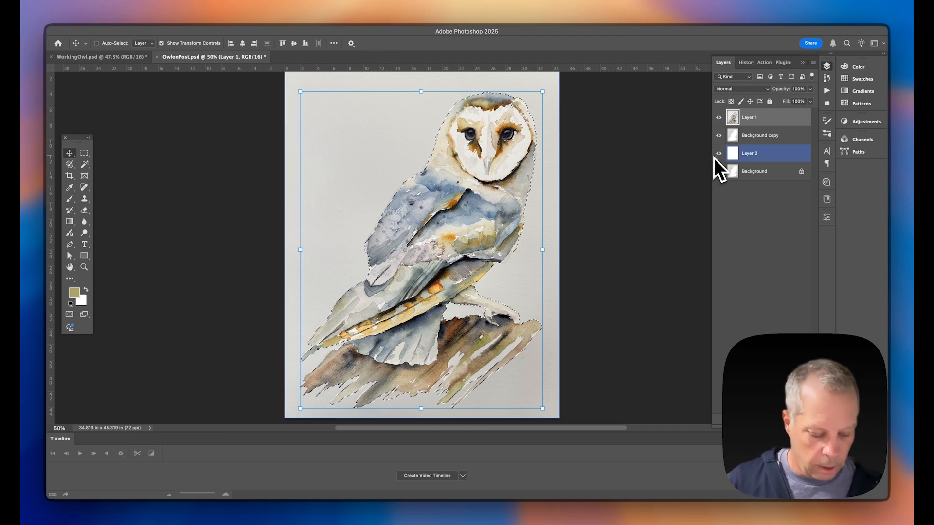
key(super+x)
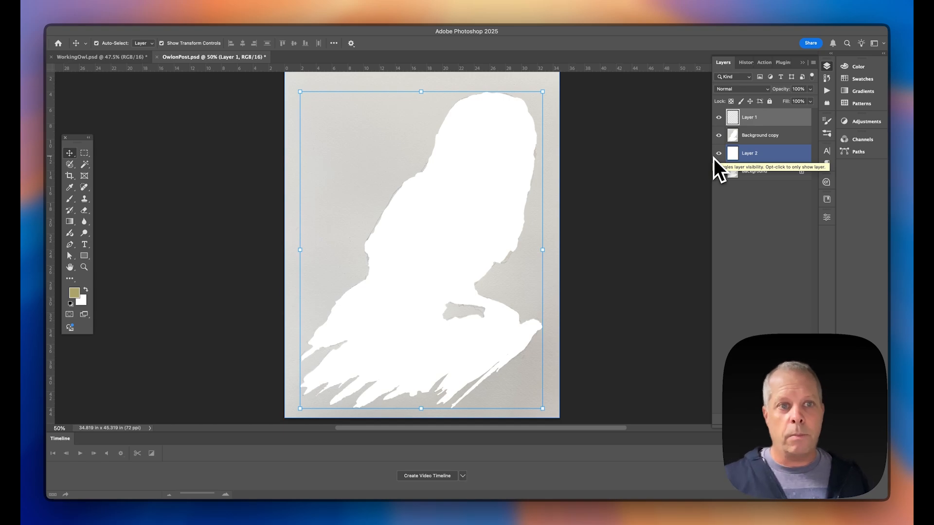
key(alt+bracketright)
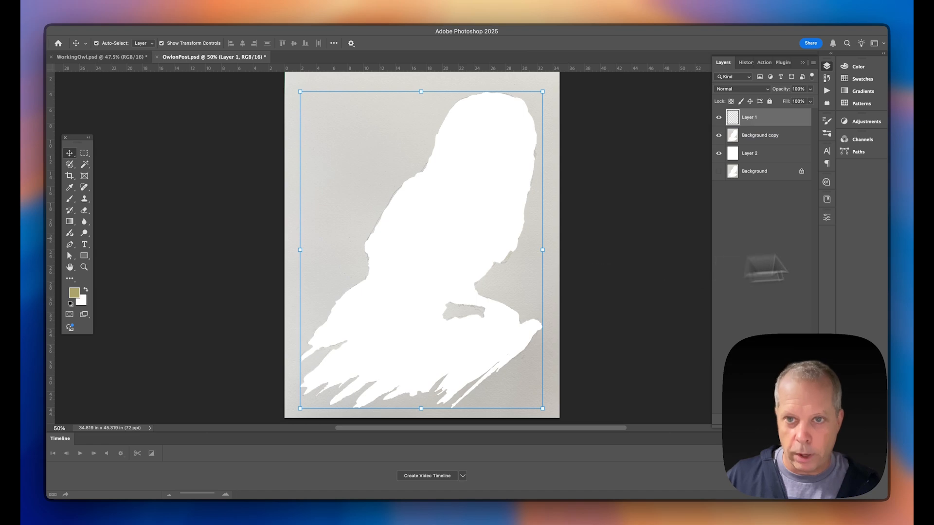
Open a Levels adjustment for the Background copy layer.
click(802, 137)
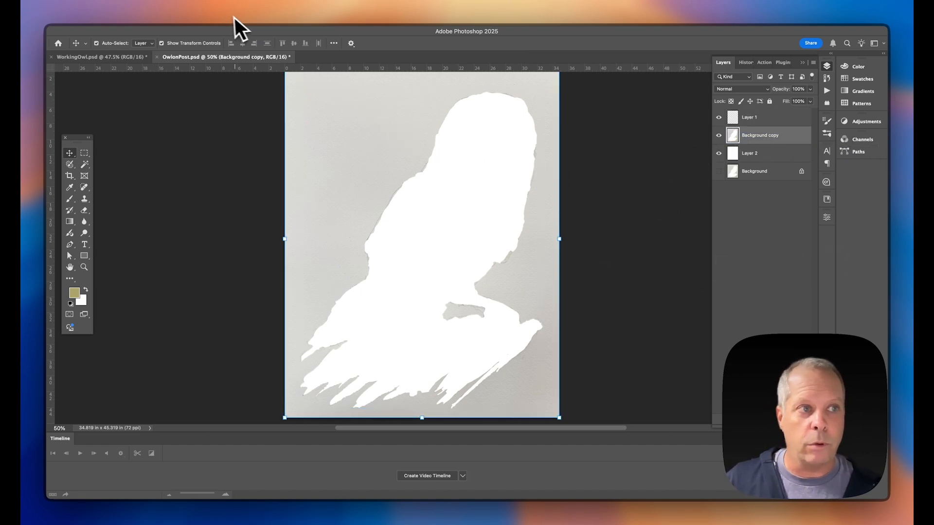
click(181, 16)
mouse_move(189, 44)
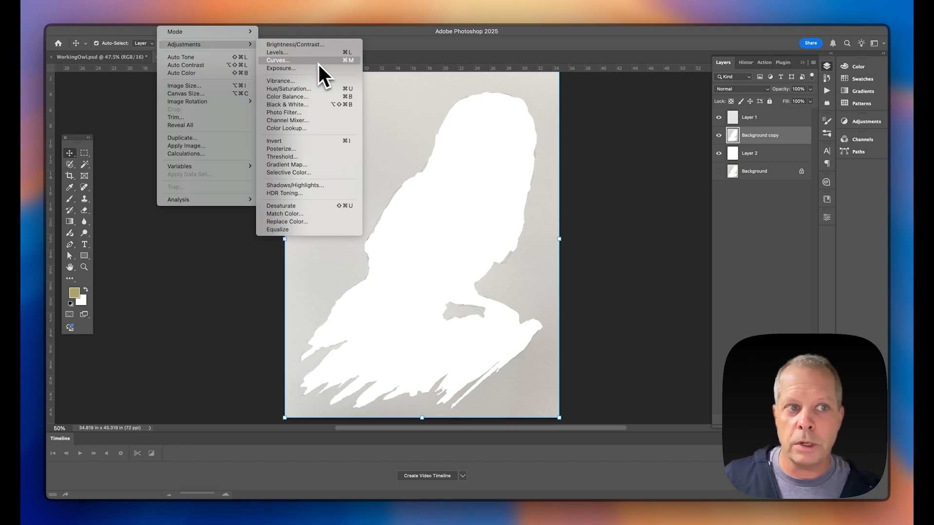
click(290, 57)
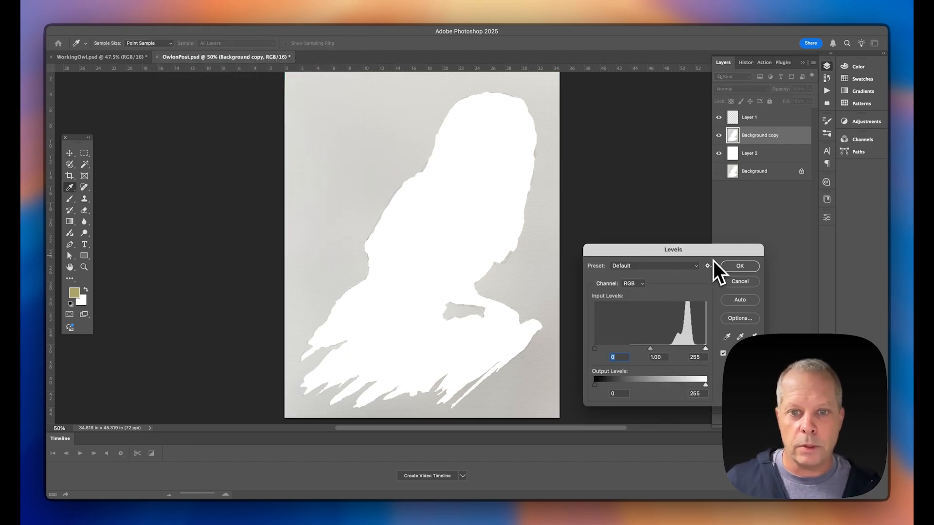
drag(712, 247, 708, 244)
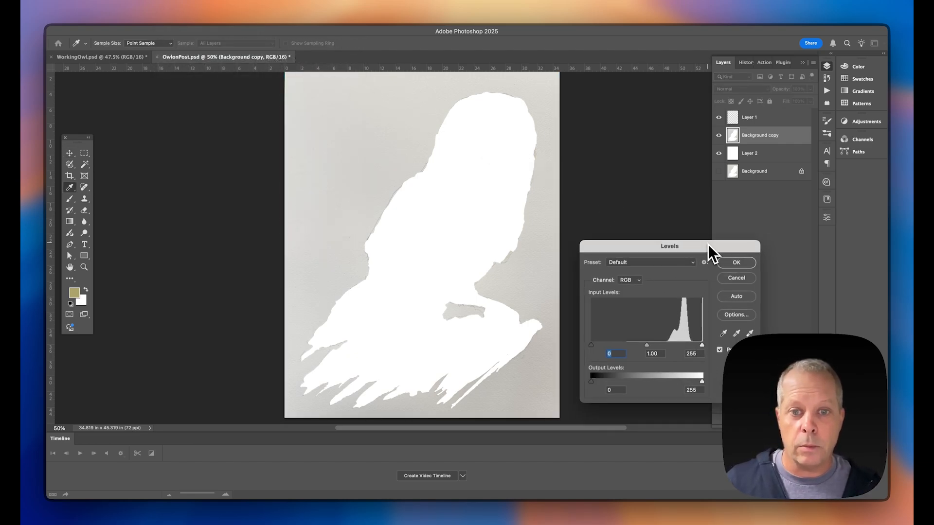
click(703, 348)
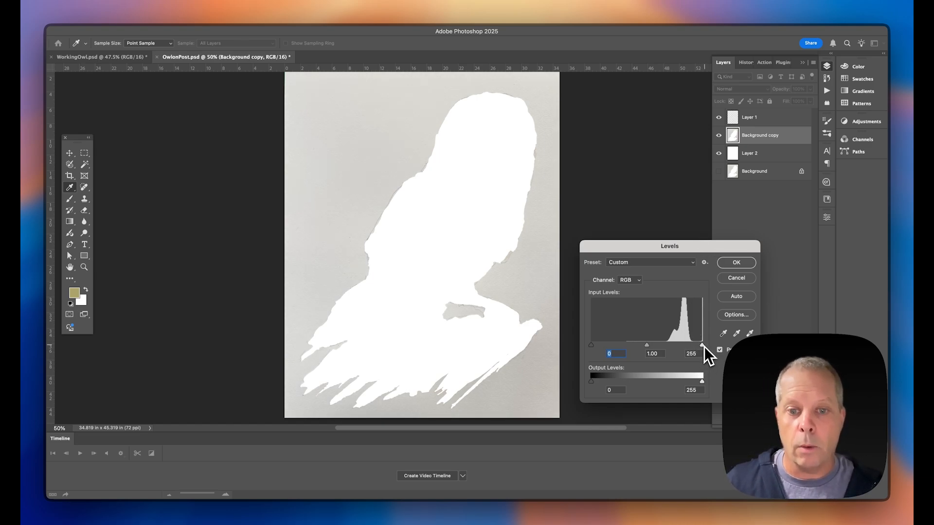
click(704, 346)
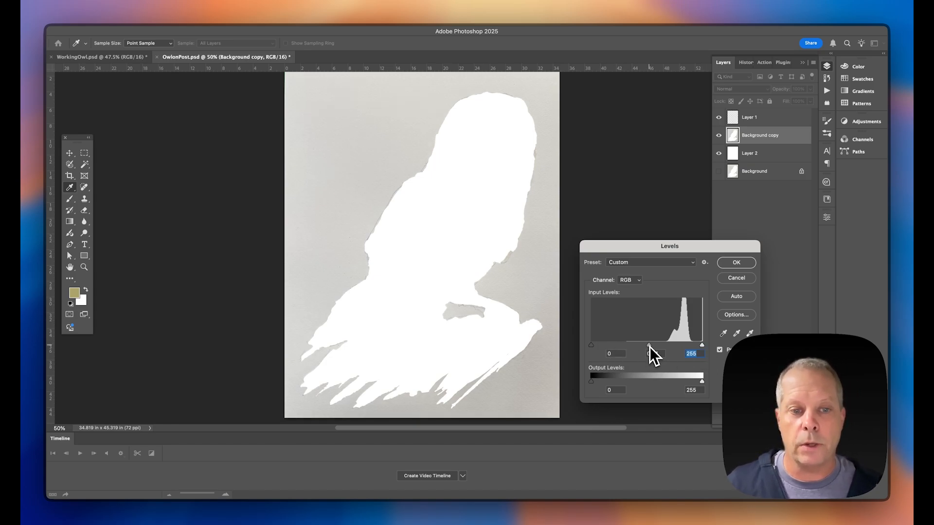
drag(649, 346, 660, 345)
key(super+z)
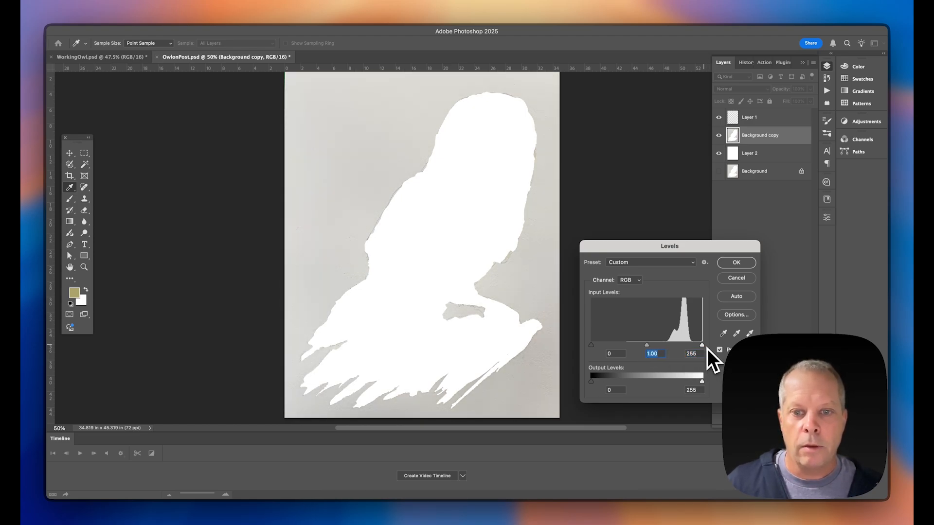
text(1)
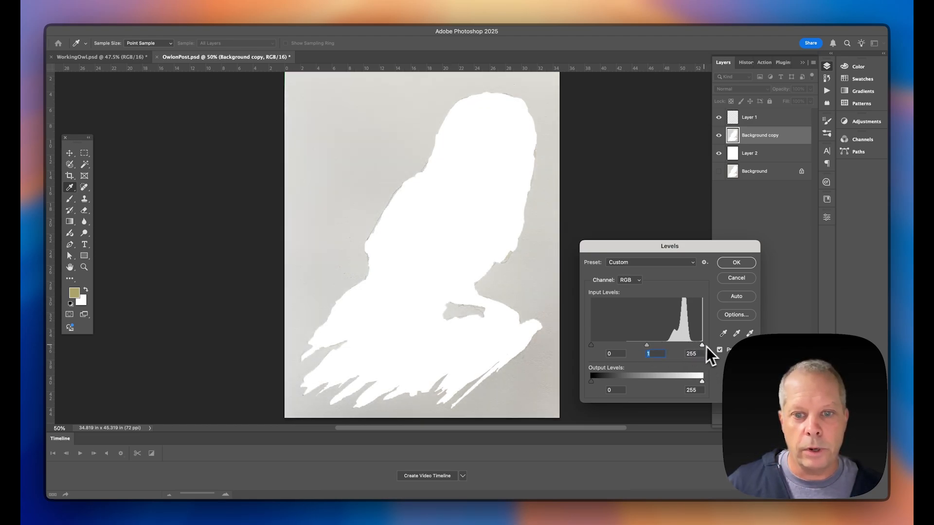
key(Tab)
drag(592, 345, 573, 346)
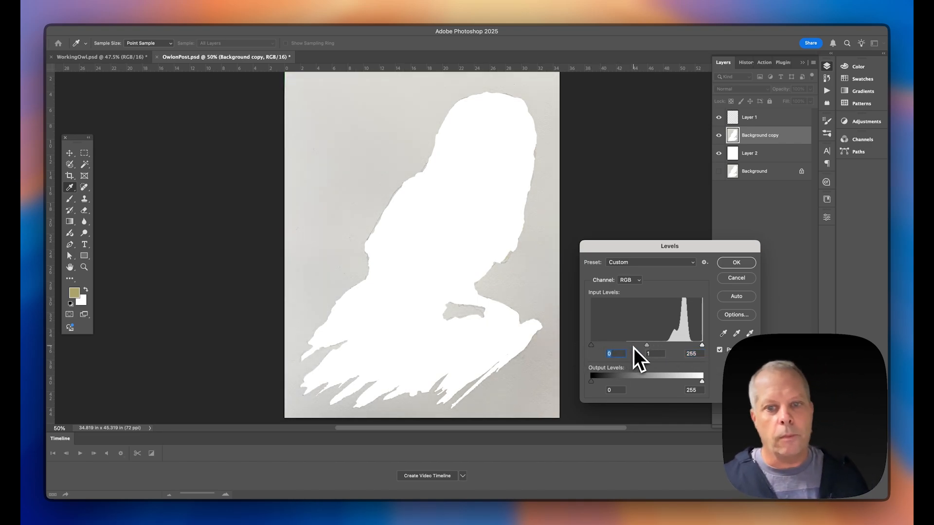
Using the clipping preview, set the white input level to 227 and the midtones to 1.44, and apply the Levels adjustment.
key(alt)
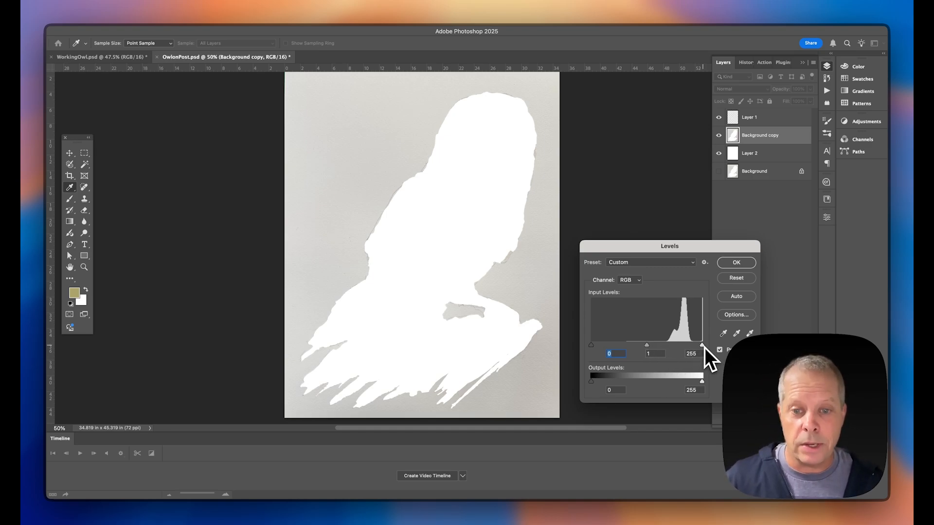
drag(702, 346, 689, 347)
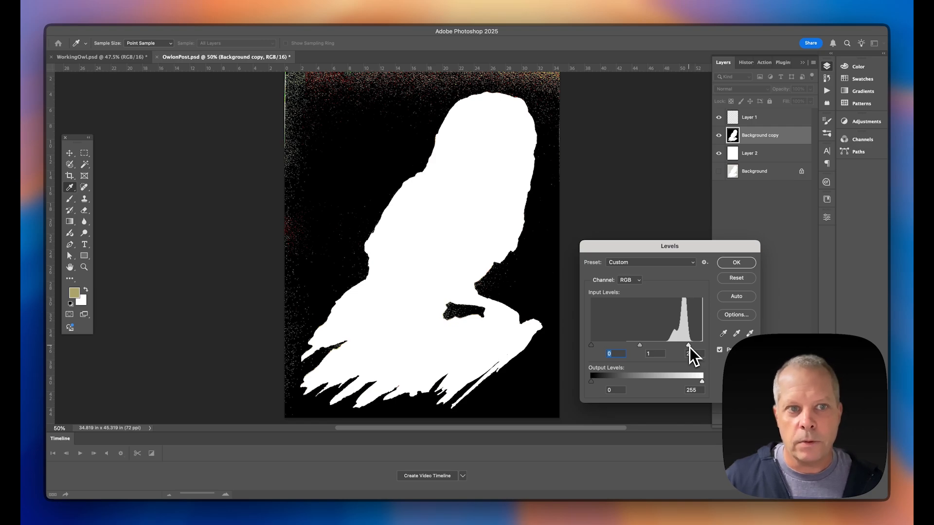
drag(689, 347, 691, 348)
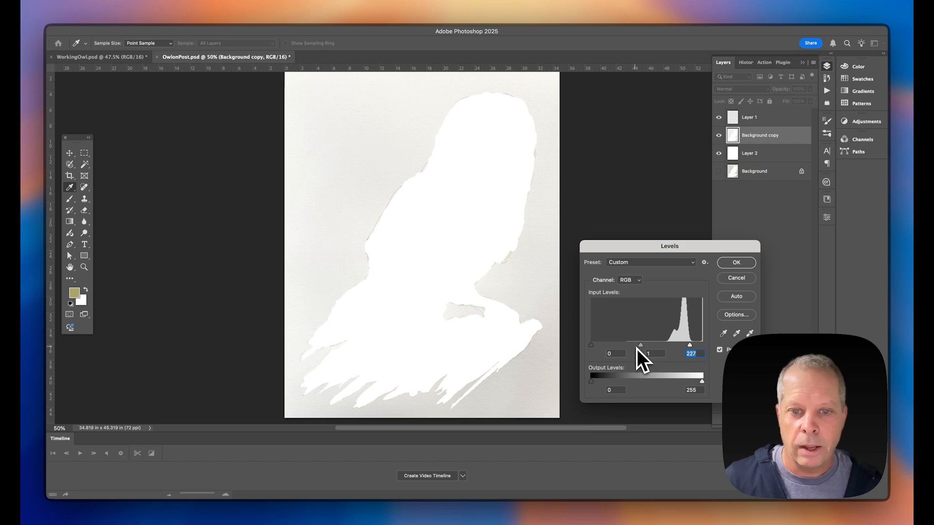
drag(640, 346, 624, 351)
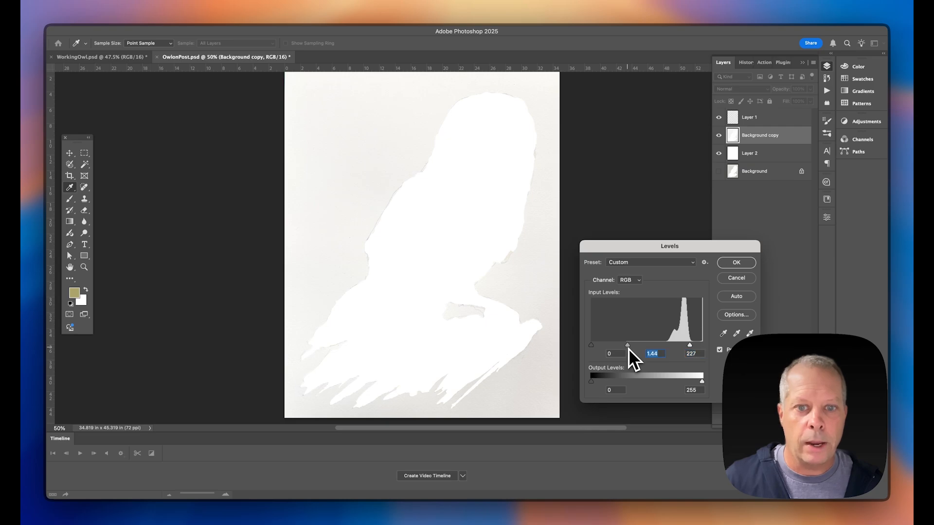
click(748, 262)
Paste the cut owl in place on a new layer directly above the Background copy layer.
click(736, 122)
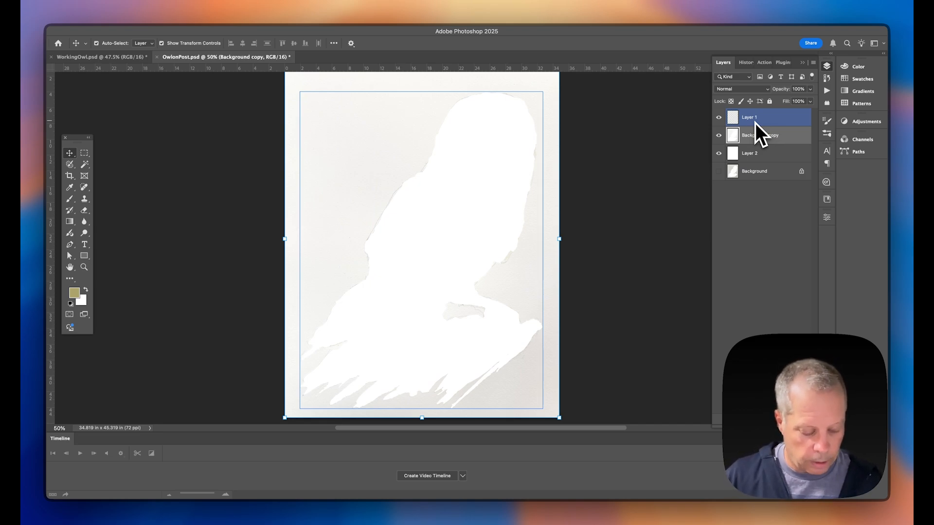
key(super+shift+v)
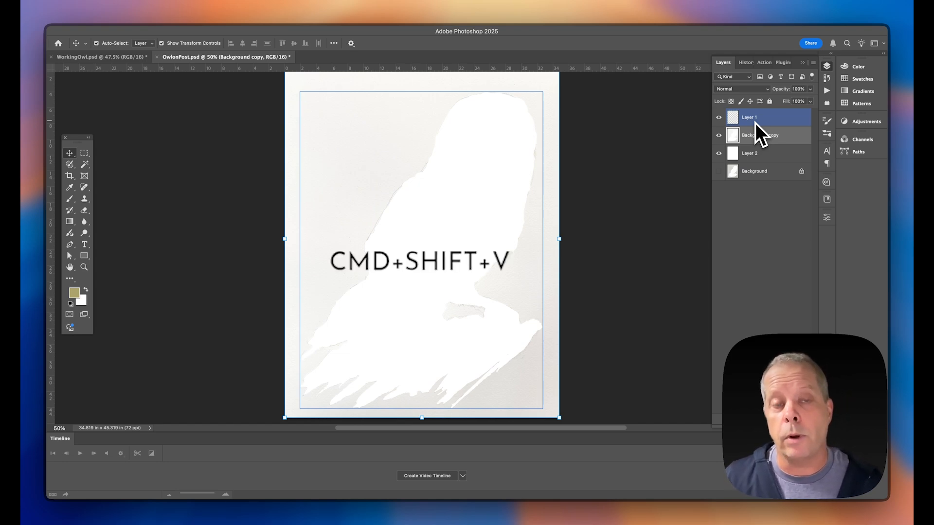
super+click(755, 123)
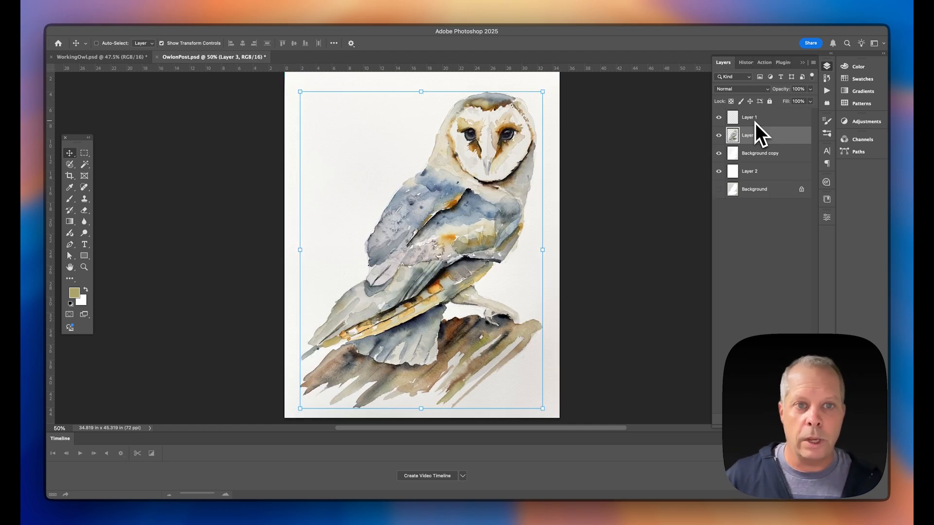
Try a regular paste of the owl instead of the in-place paste, and revert to the in-place version.
key(Delete)
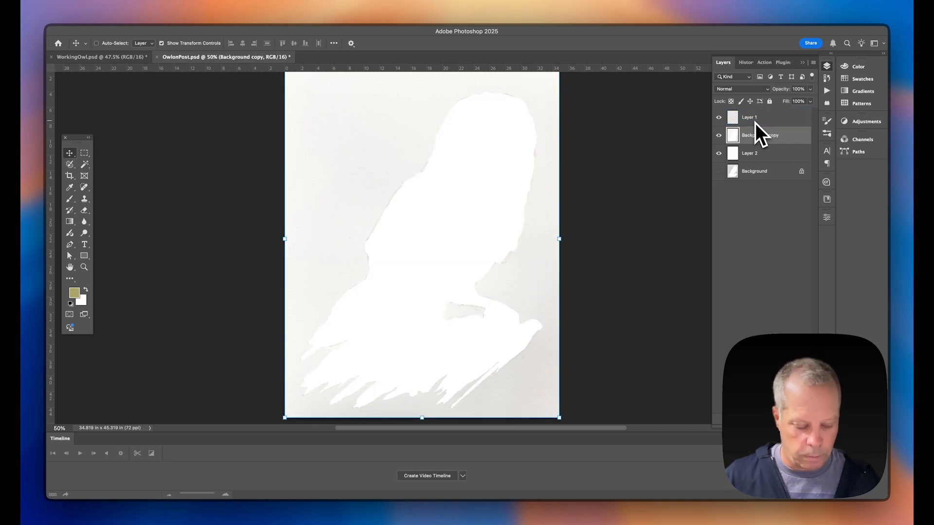
key(super+z)
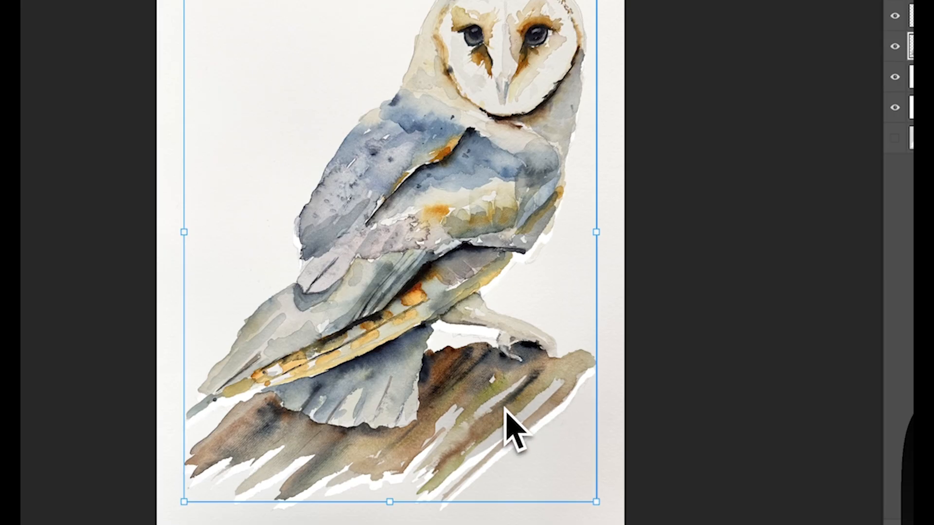
key(Delete)
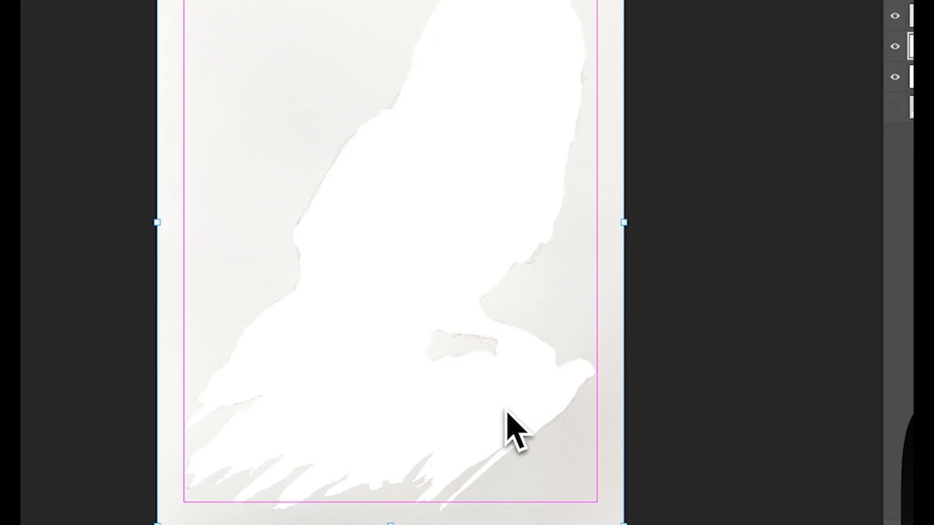
key(super+z)
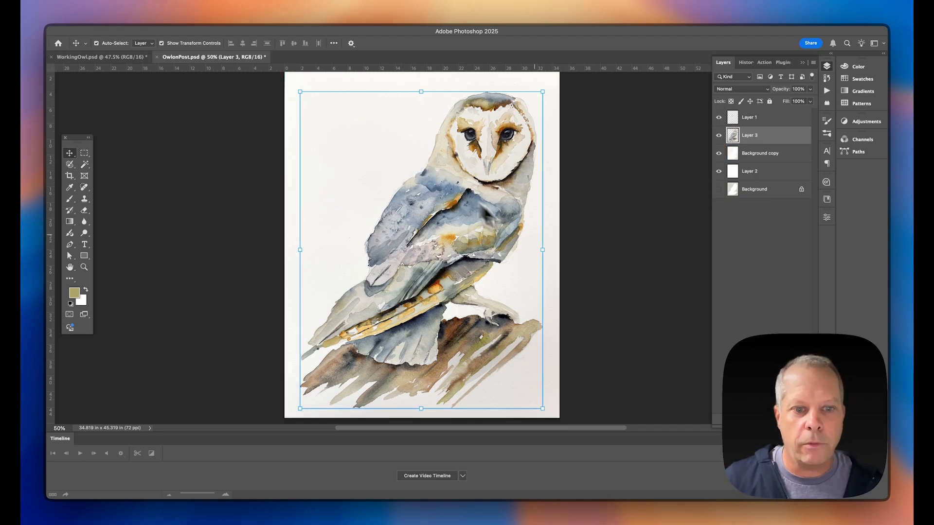
Clear the layer selection to view the whole painting and make the Background copy layer active.
click(297, 146)
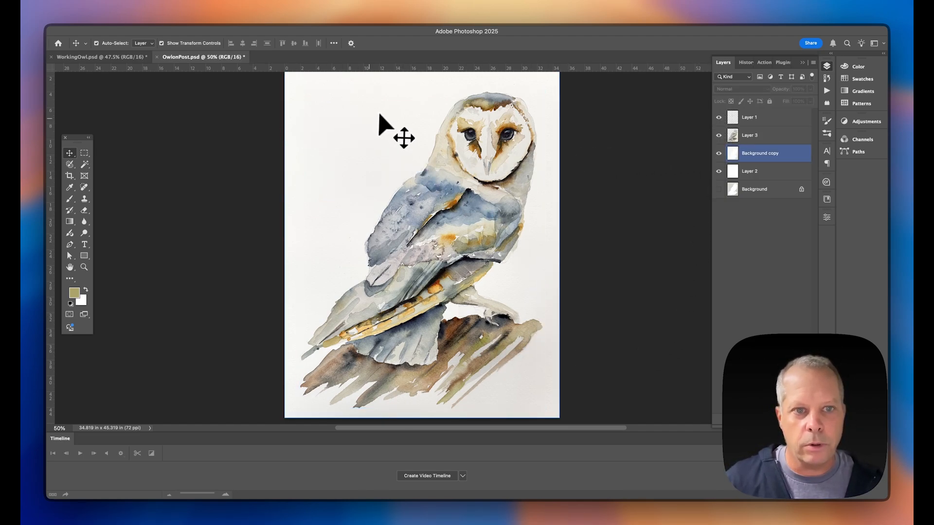
click(563, 271)
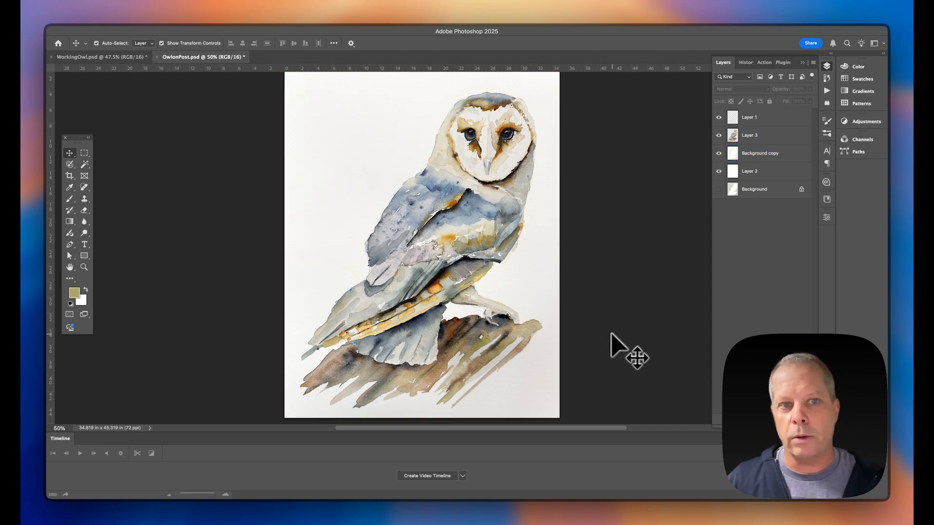
click(784, 134)
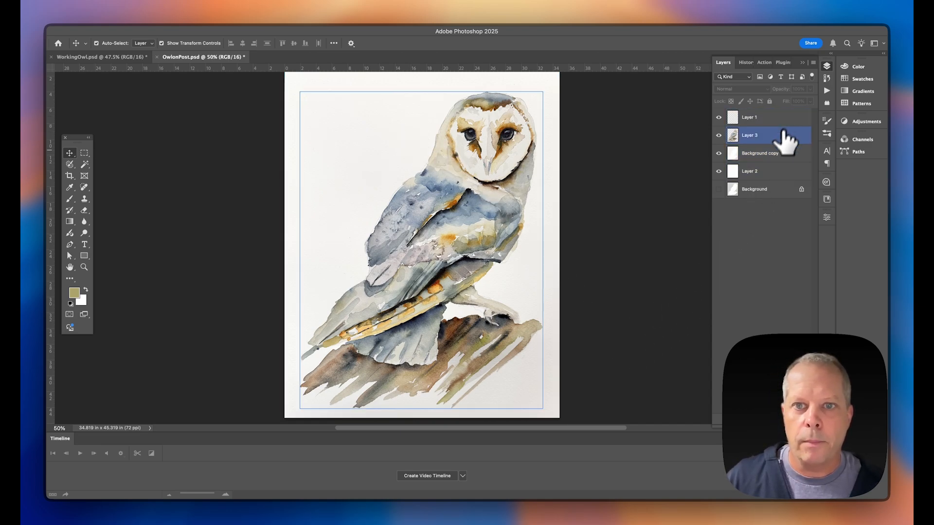
shift+click(775, 154)
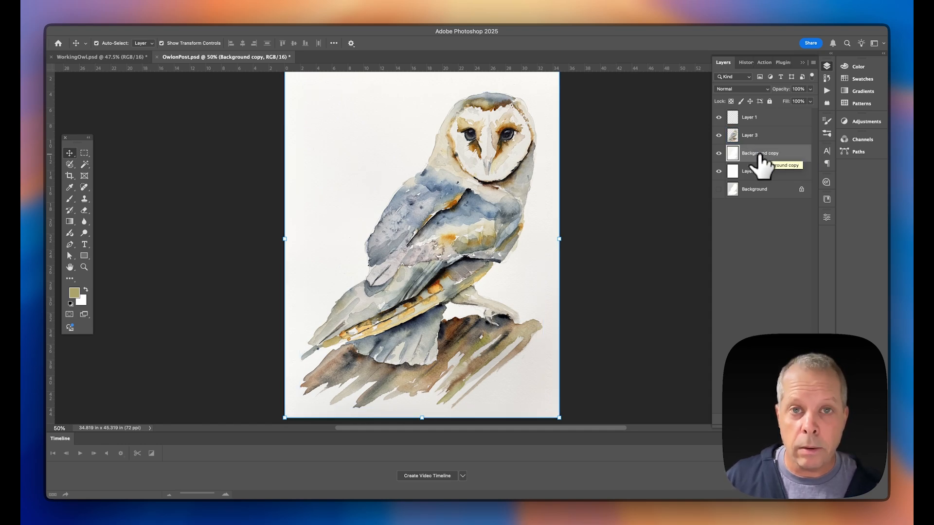
Set up the Dodge tool with a 1000 px brush for lightening the Background copy layer.
click(88, 236)
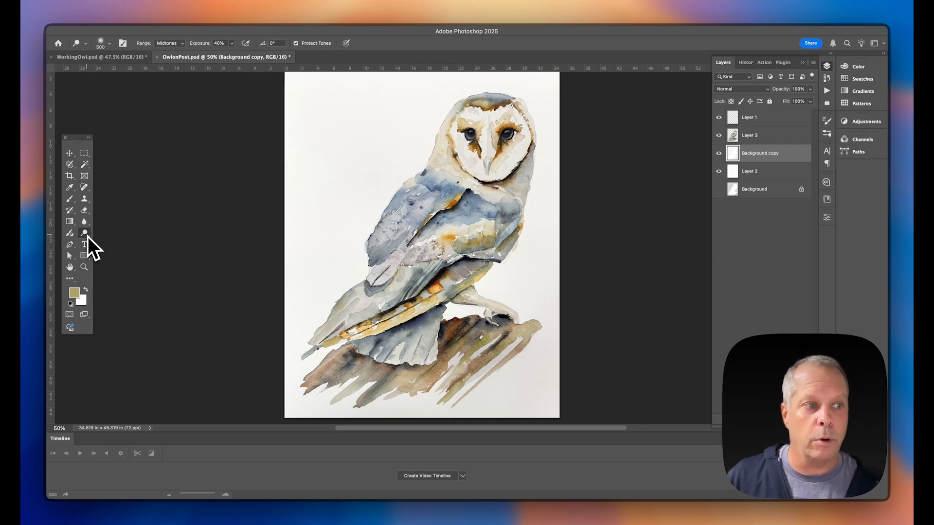
click(110, 233)
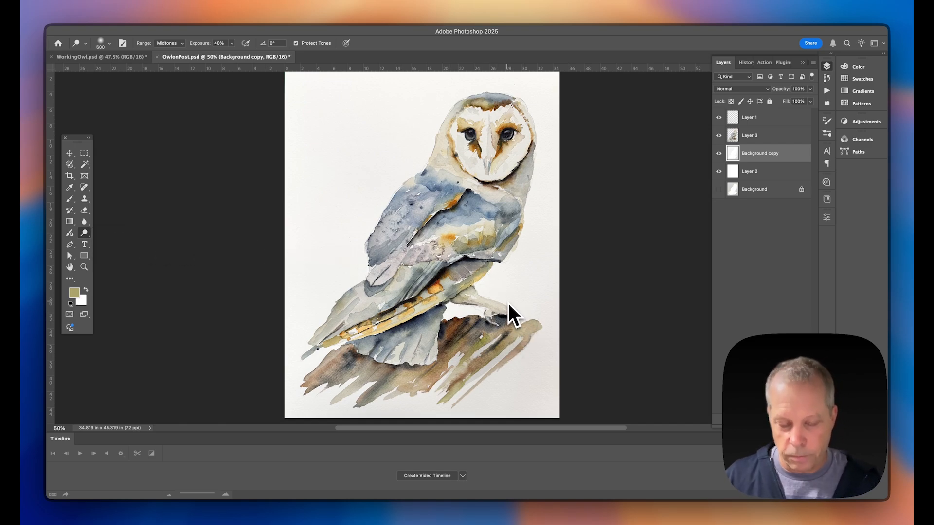
key(bracketright)
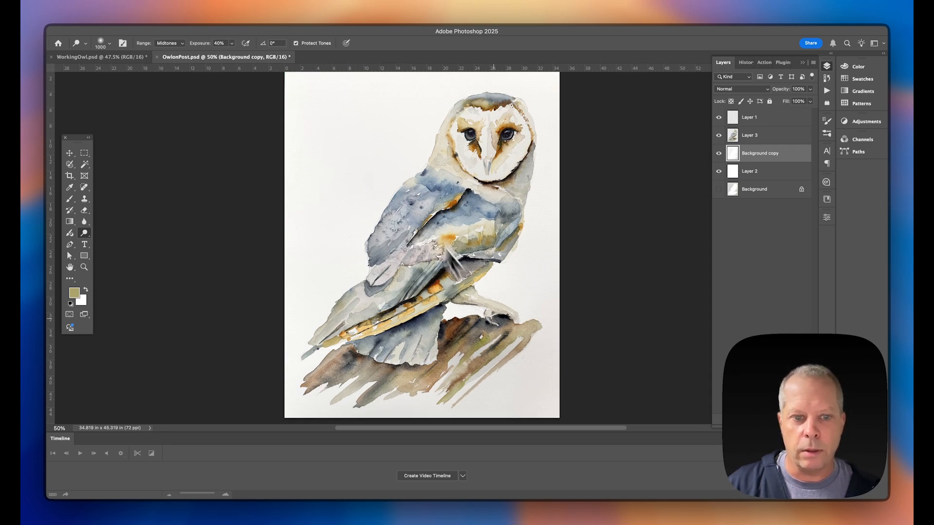
Try dodging the paper beside the lower end of the branch at 100% exposure, and undo the stroke.
click(231, 43)
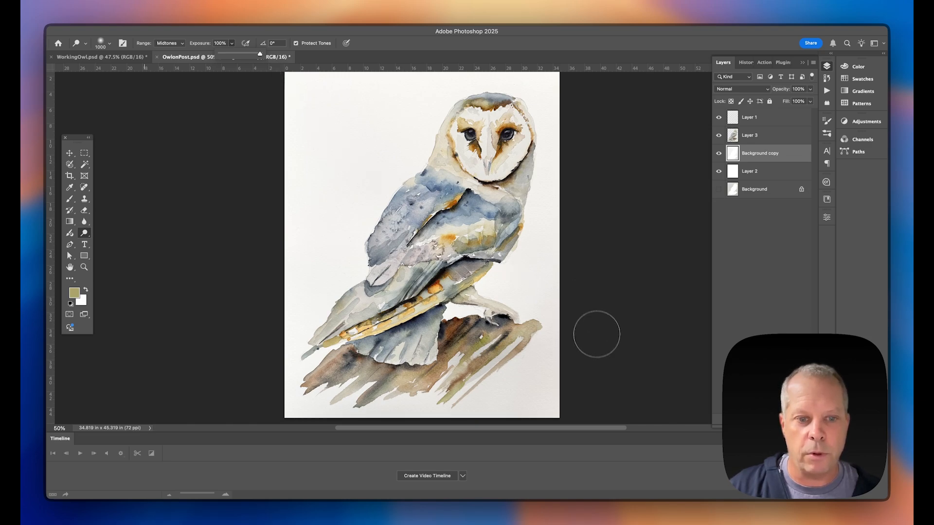
mouse_move(546, 358)
mouse_down()
mouse_move(500, 387)
mouse_move(569, 376)
mouse_up()
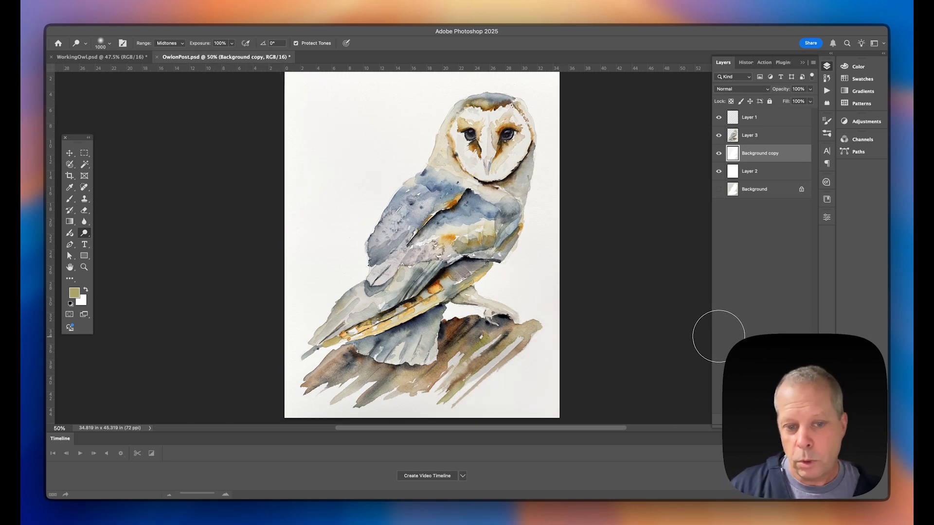
key(super+z)
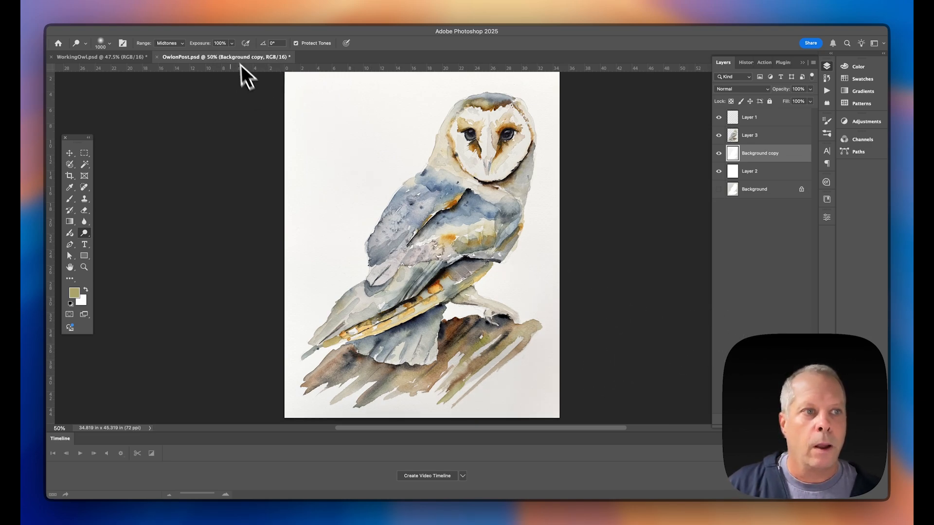
Set the Dodge exposure to 64% and lighten the grey areas of the paper around the owl.
click(232, 44)
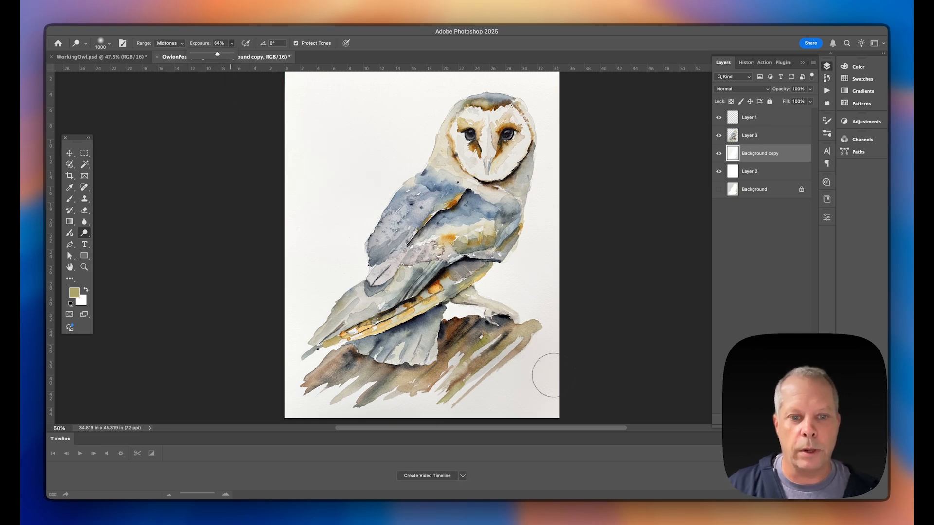
mouse_move(545, 375)
mouse_down()
mouse_move(482, 386)
mouse_move(516, 372)
mouse_move(523, 325)
mouse_move(500, 305)
mouse_move(487, 400)
mouse_move(321, 390)
mouse_move(401, 392)
mouse_move(326, 391)
mouse_move(299, 331)
mouse_move(290, 305)
mouse_move(407, 395)
mouse_move(497, 380)
mouse_move(523, 282)
mouse_move(520, 126)
mouse_move(522, 137)
mouse_move(443, 86)
mouse_up()
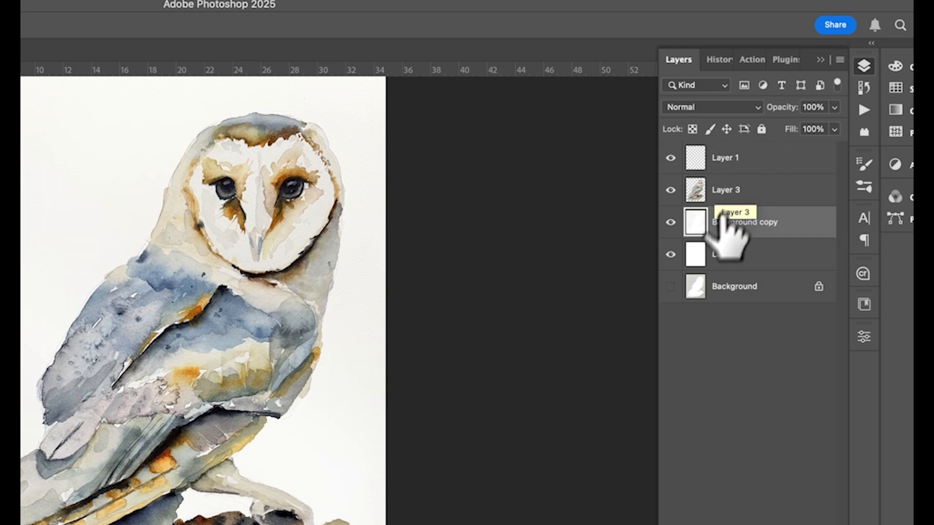
Compare the whitened paper with the original by showing Background, hiding Layer 2, and toggling Background copy off and back on.
click(670, 223)
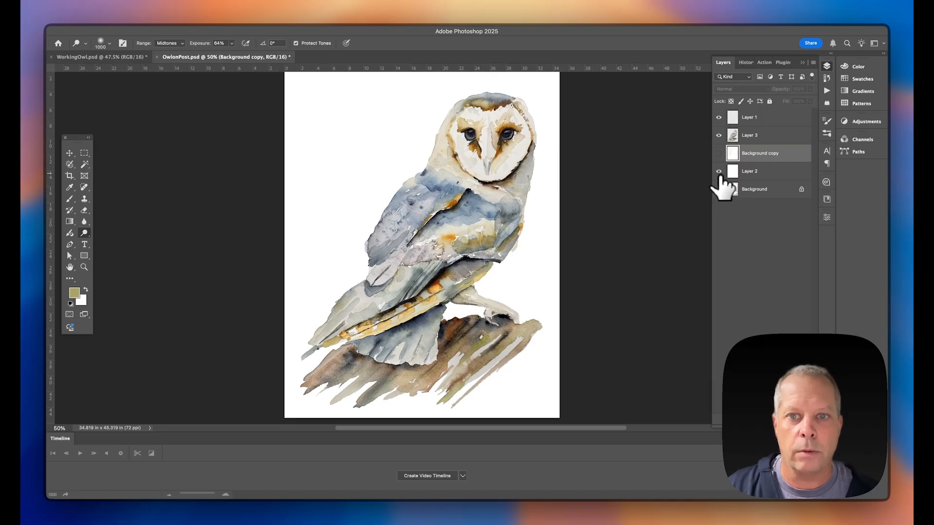
click(719, 173)
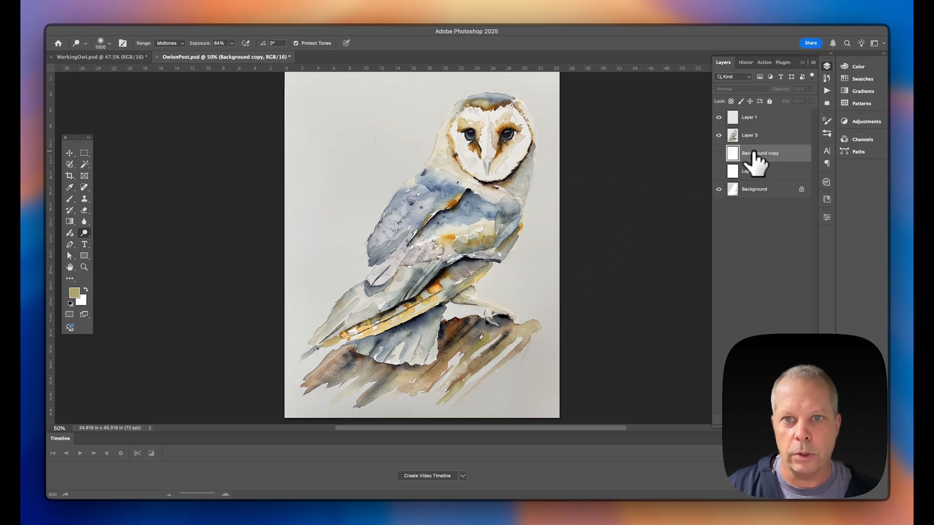
click(719, 153)
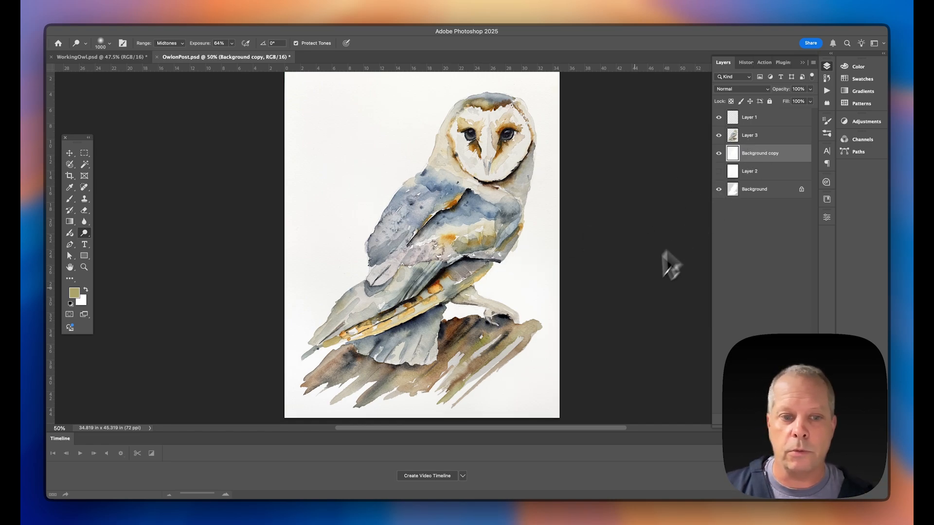
Set the white input level of the Background copy layer to 245 with a Levels adjustment.
click(68, 153)
key(super+l)
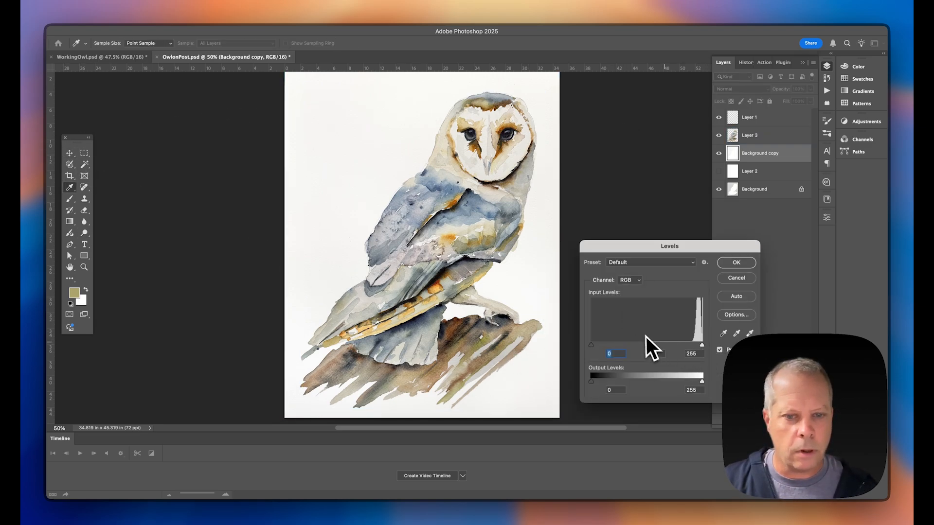
drag(703, 347, 698, 347)
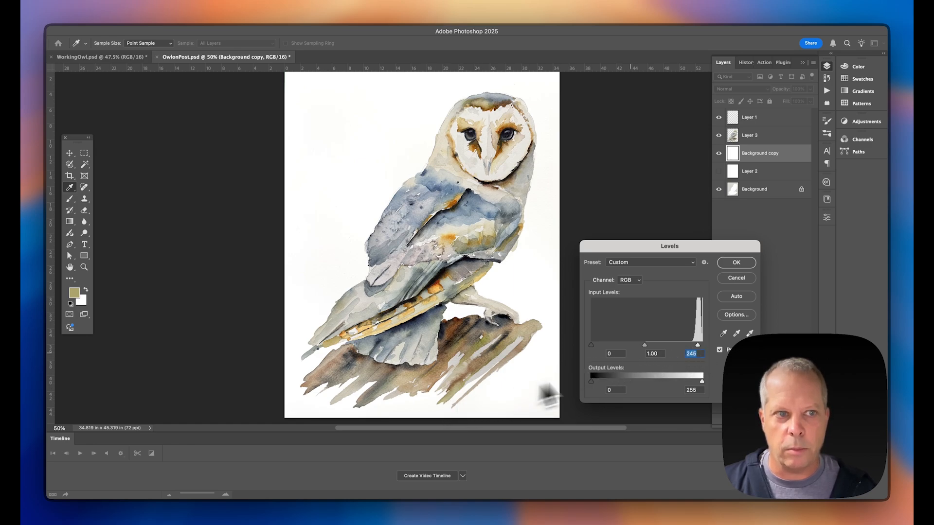
click(736, 265)
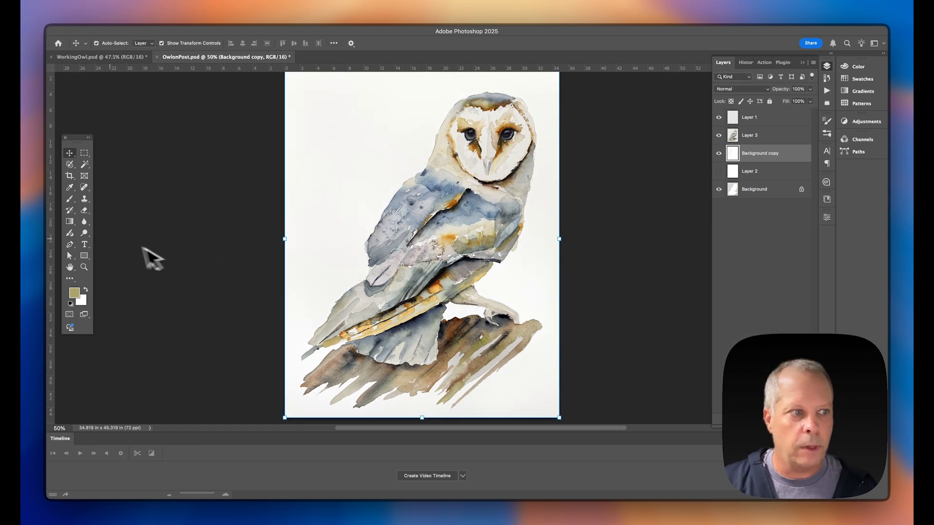
Touch up the grey paper near the lower edge of the Background copy layer using the Dodge tool with a smaller brush.
click(84, 233)
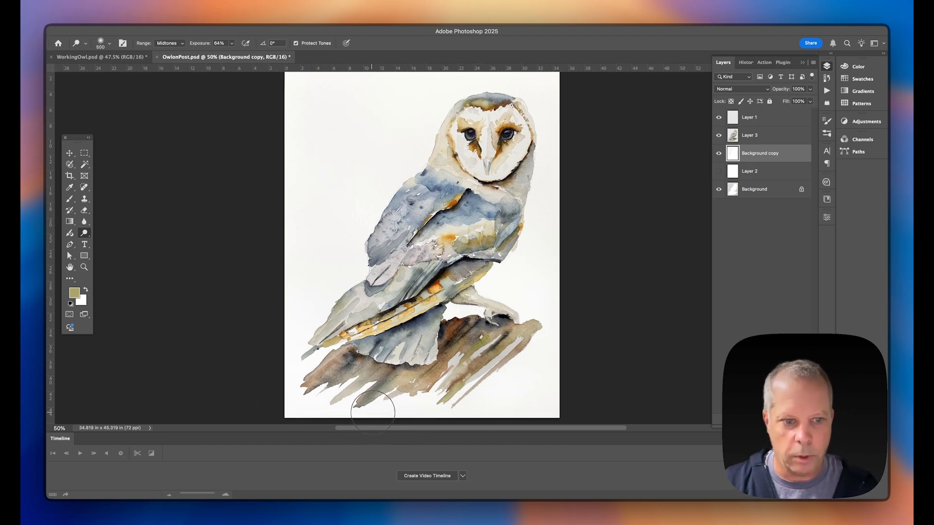
key(bracketleft)
key(bracketleft)
key(bracketleft)
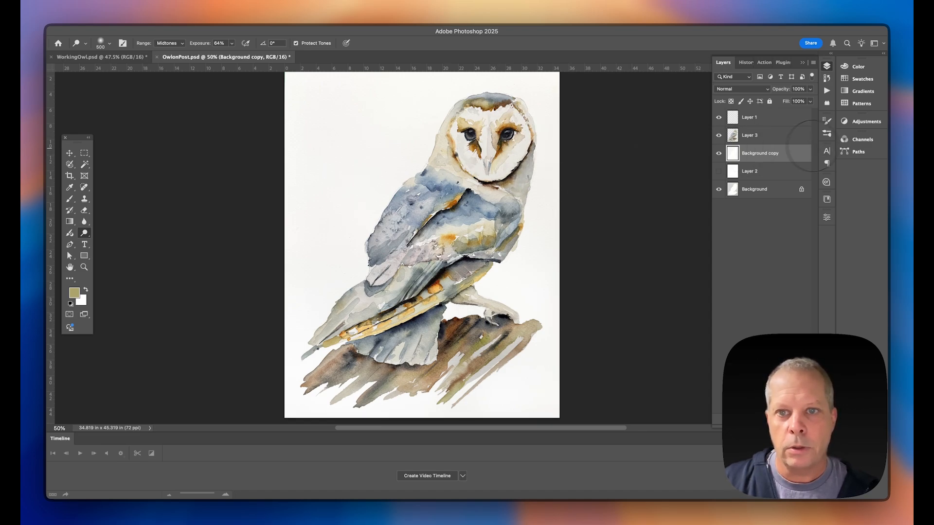
click(771, 136)
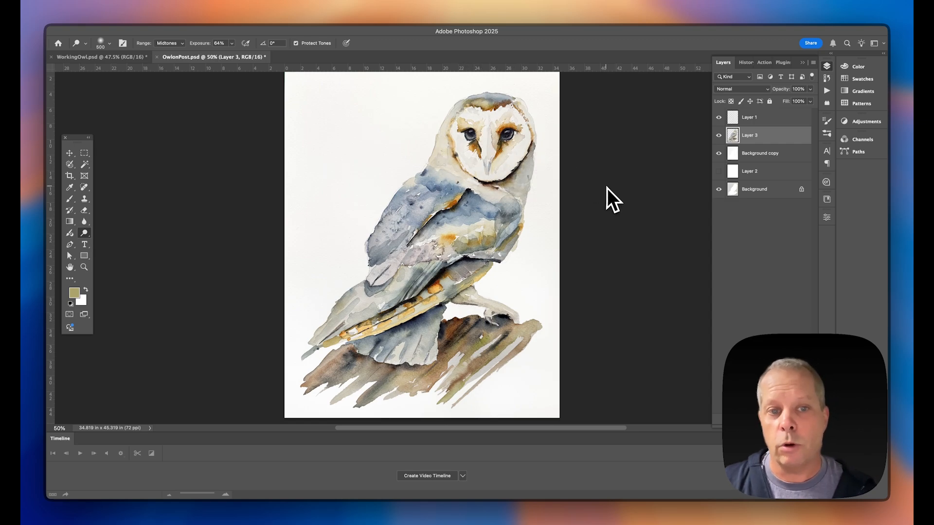
click(69, 153)
click(632, 291)
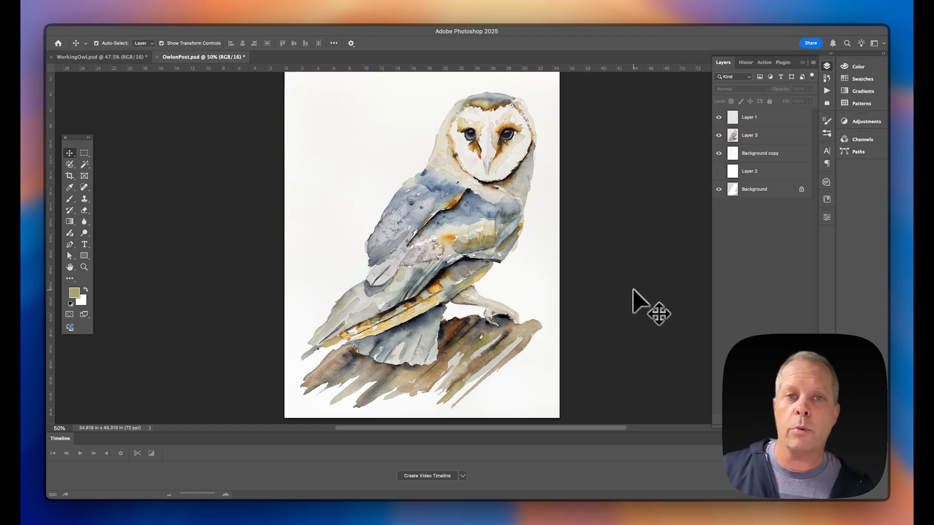
click(760, 138)
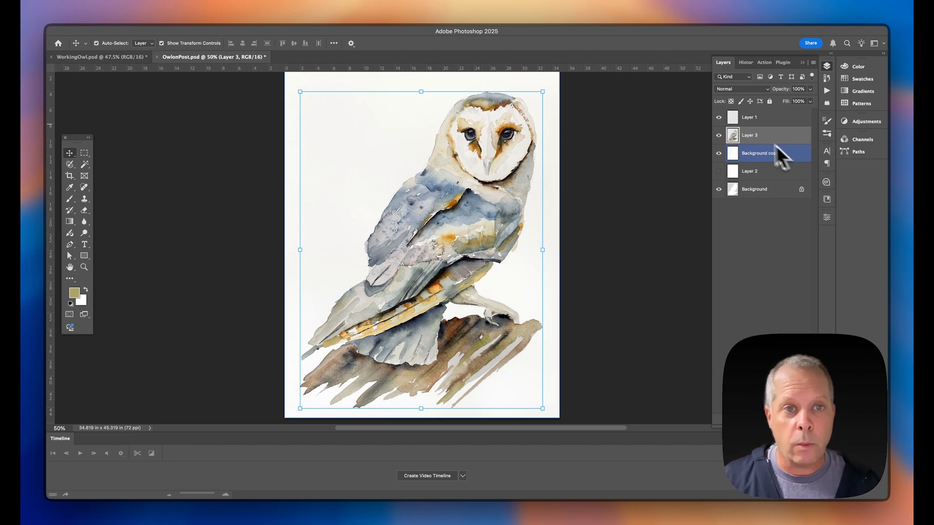
click(570, 290)
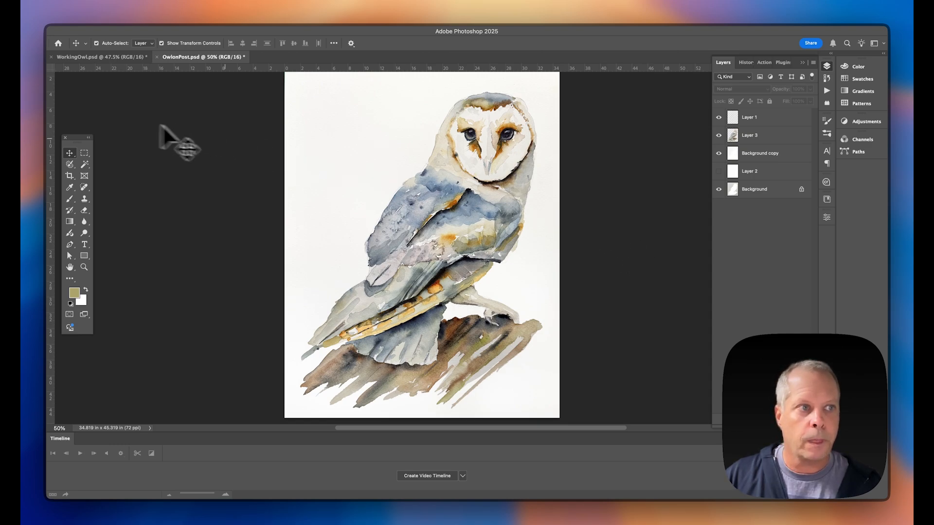
key(u)
click(248, 146)
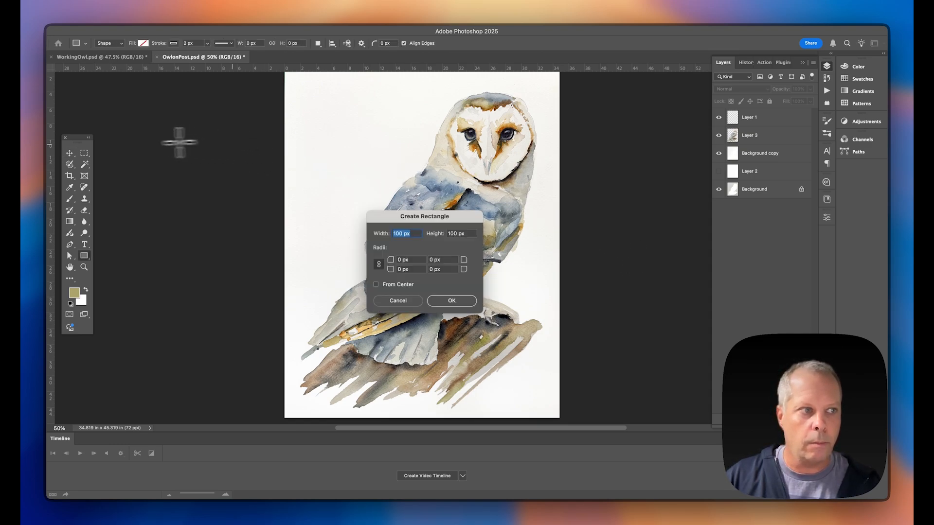
click(411, 303)
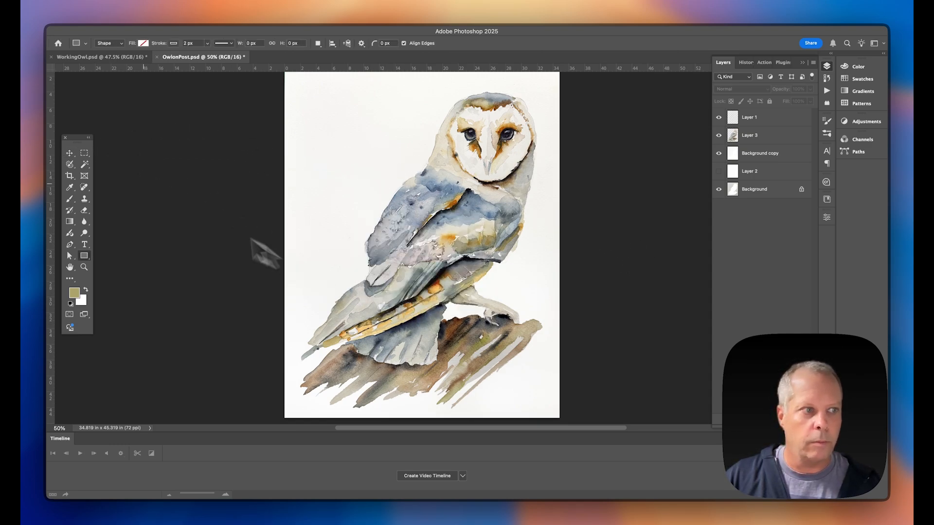
click(70, 153)
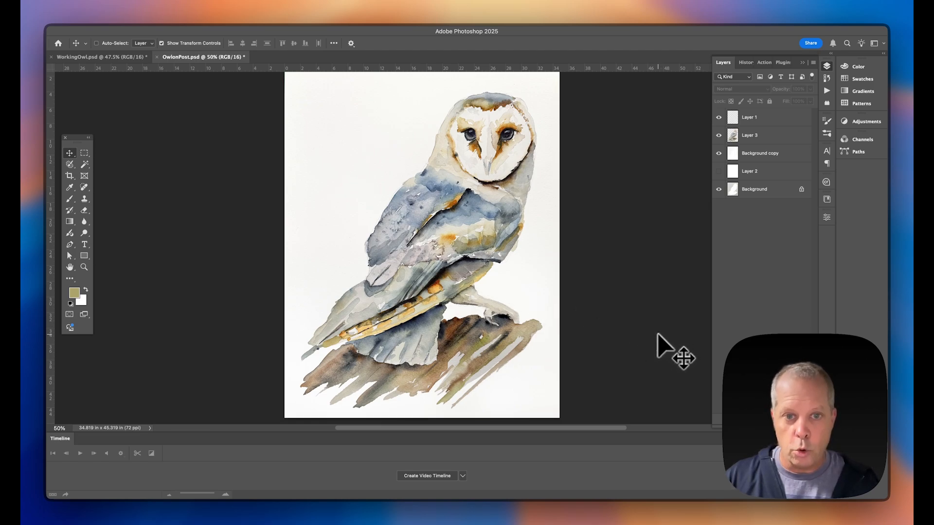
Raise the saturation of the owl on Layer 3 to +7 with a Hue/Saturation adjustment.
key(super)
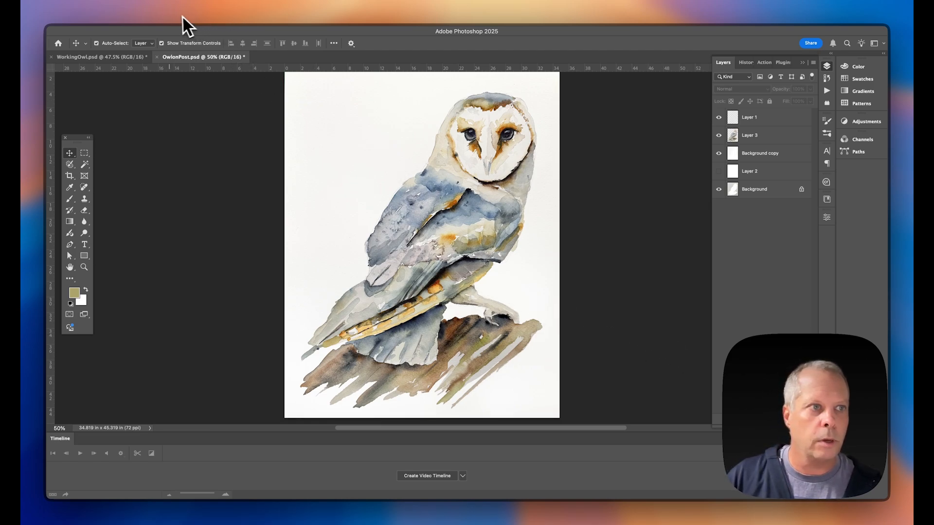
click(182, 15)
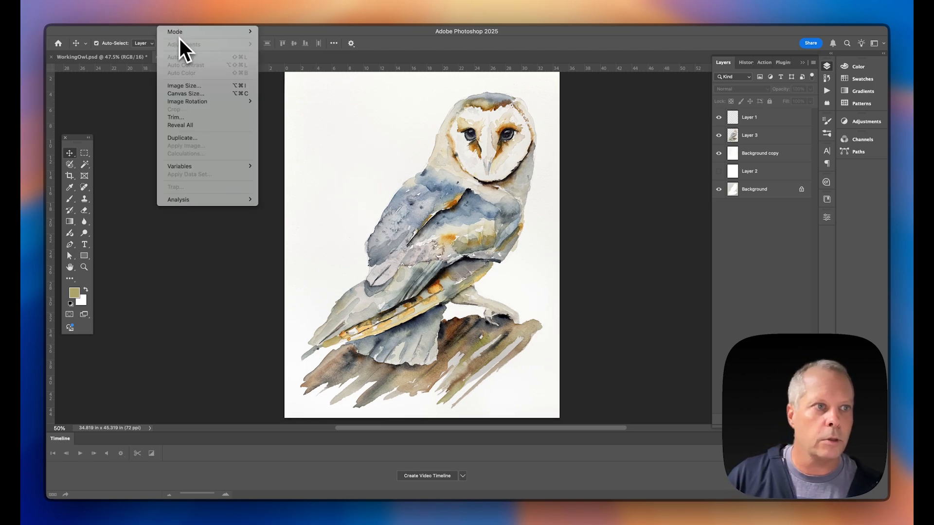
click(749, 136)
key(super+u)
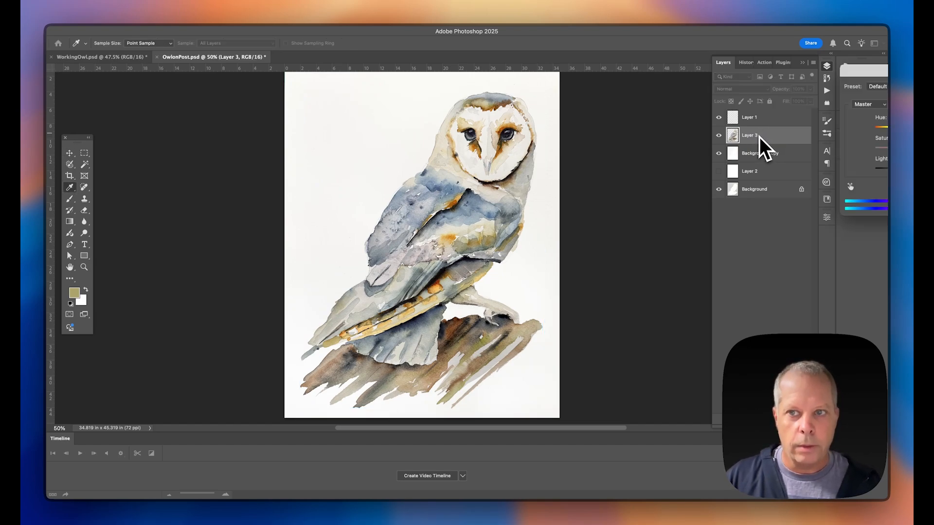
drag(861, 97, 614, 271)
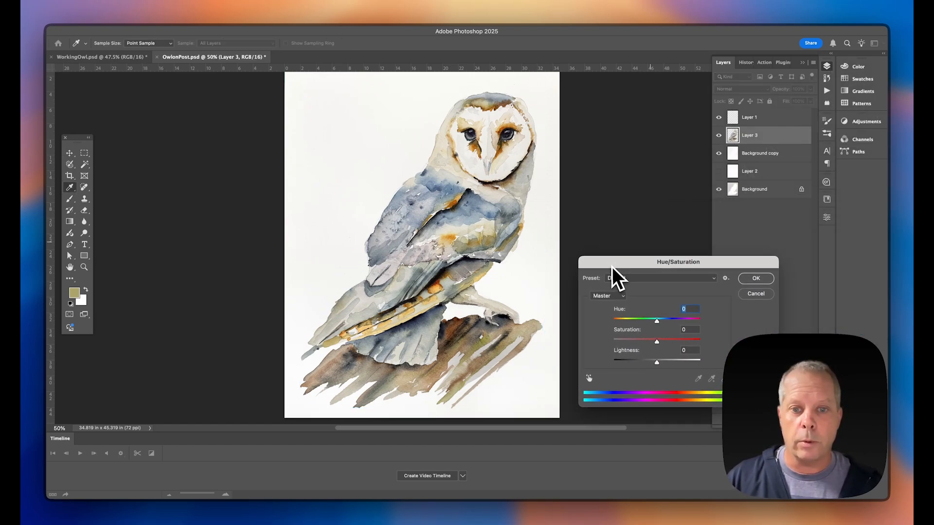
mouse_move(651, 342)
mouse_down()
mouse_move(690, 343)
mouse_move(662, 343)
mouse_up()
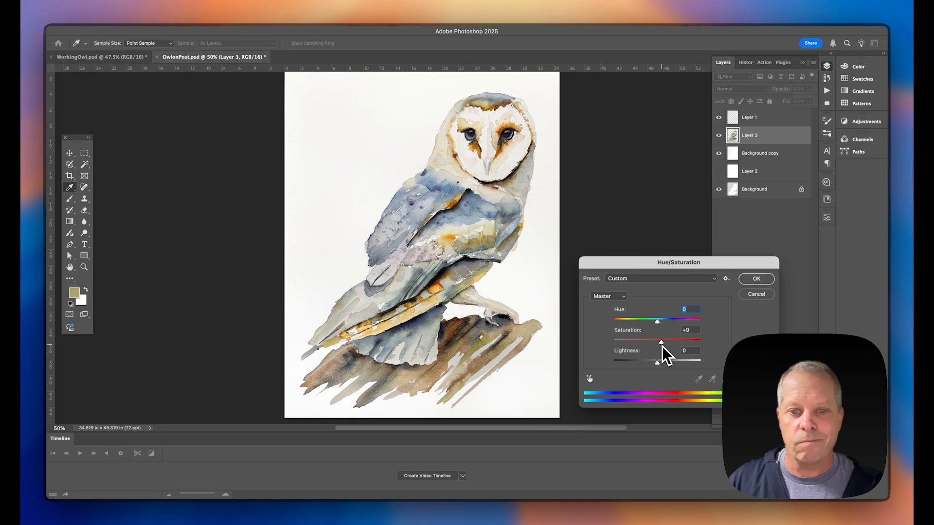
drag(662, 344, 664, 344)
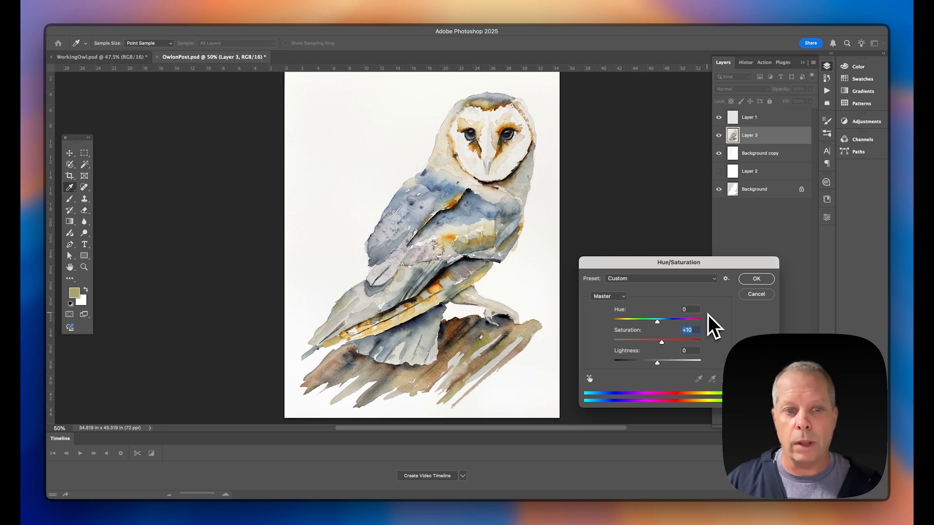
drag(662, 343, 660, 343)
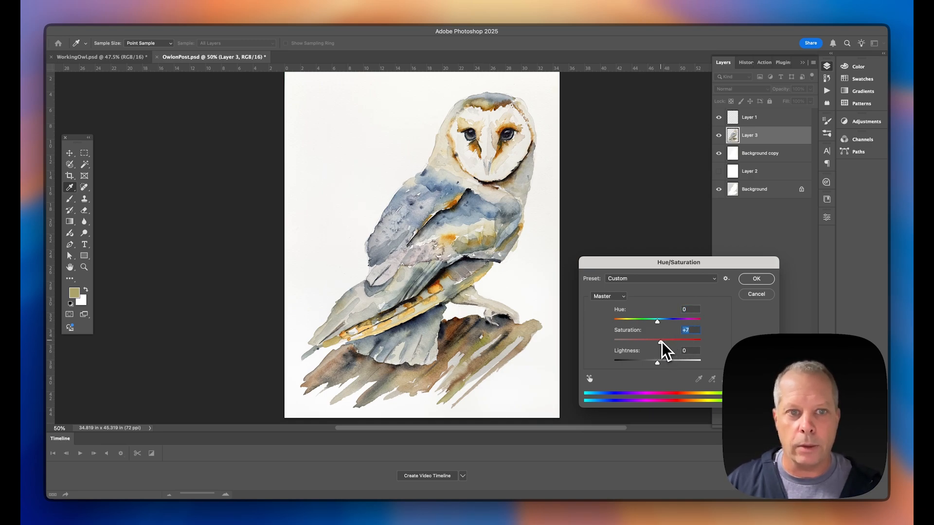
click(756, 279)
key(v)
Open Levels for Layer 3, preview the highlight clipping on the owl, and set the white input level to 249.
key(super+l)
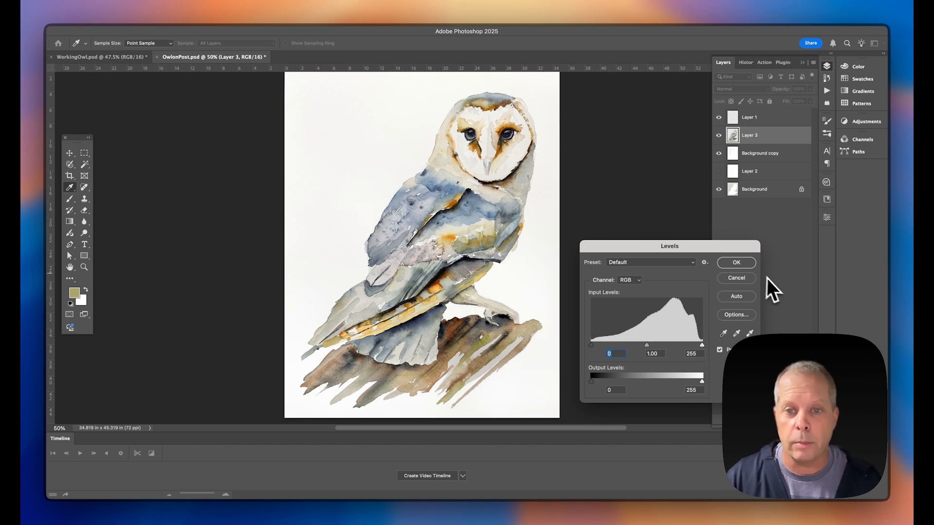
click(745, 276)
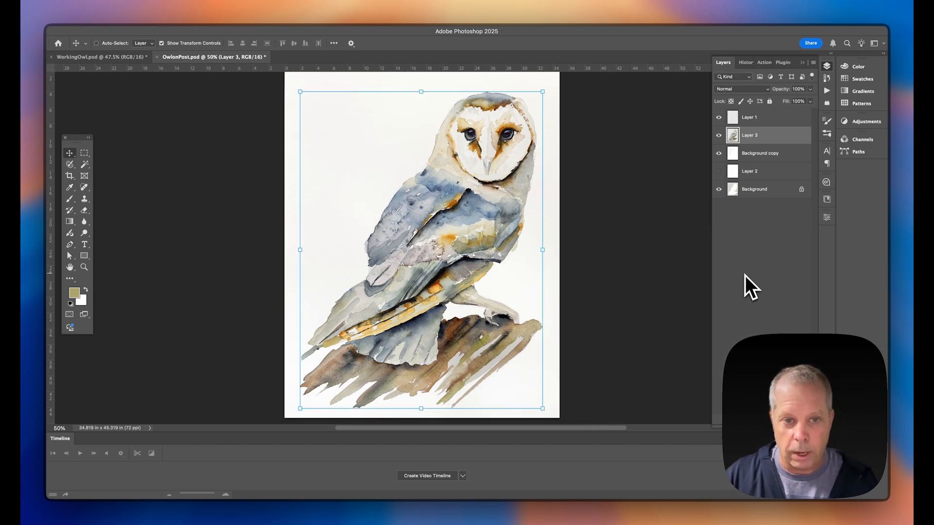
key(super+l)
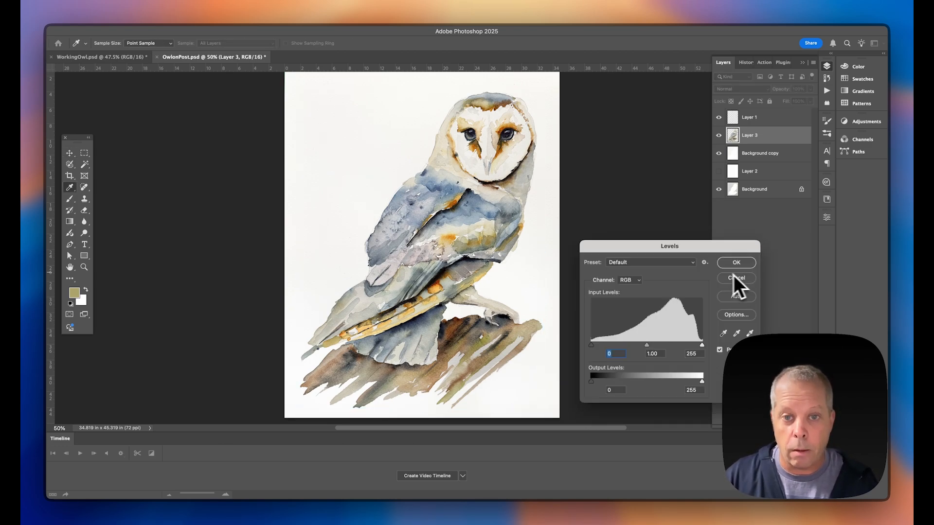
click(176, 18)
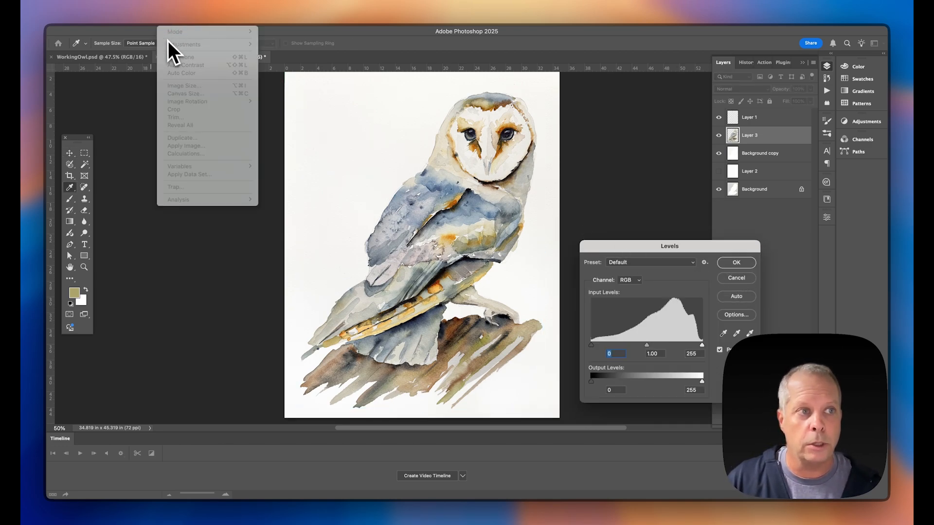
click(746, 285)
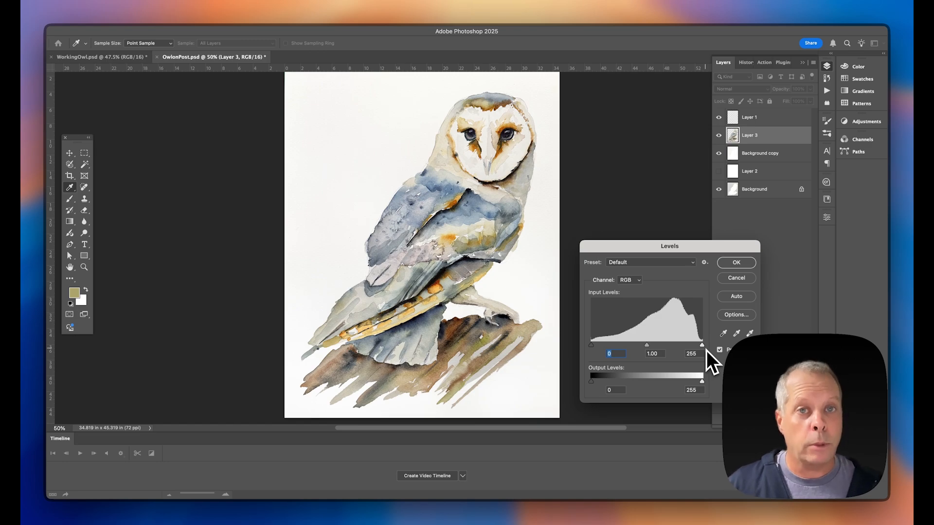
key(alt)
drag(702, 348, 701, 348)
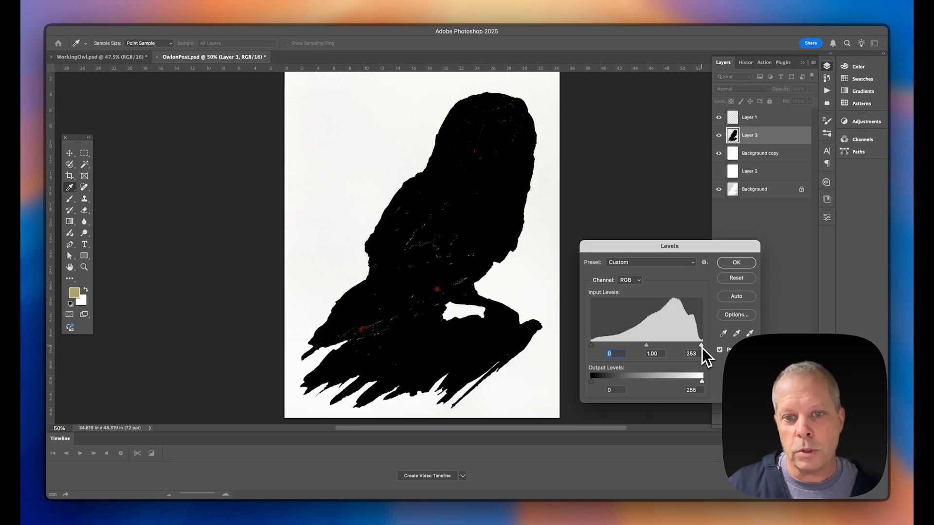
drag(701, 348, 701, 348)
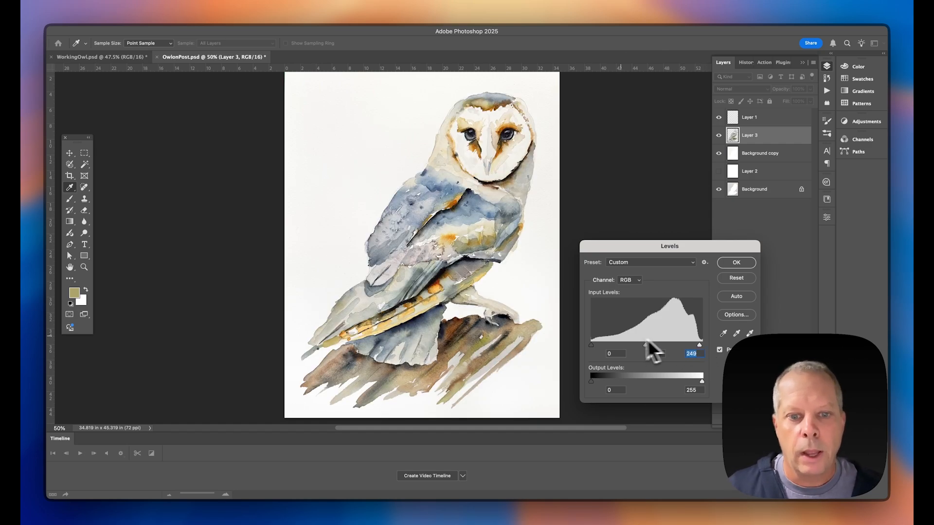
Set the owl's black input level to 9, fine-tune the midtones slightly, and apply the Levels adjustment.
drag(591, 347, 596, 347)
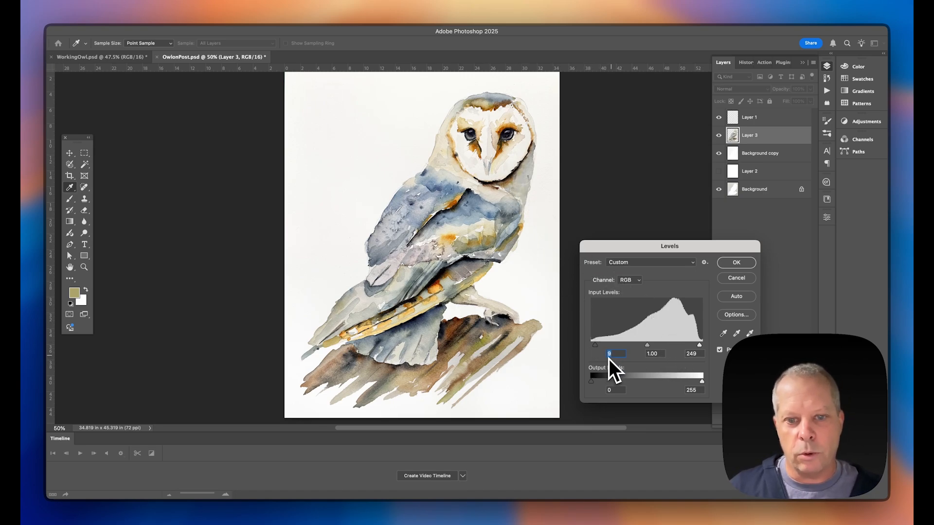
drag(647, 346, 646, 345)
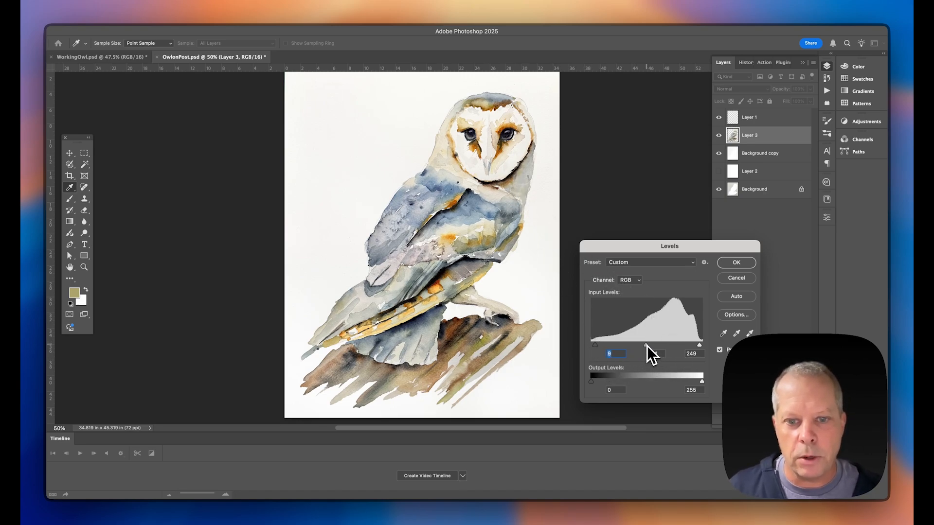
key(Tab)
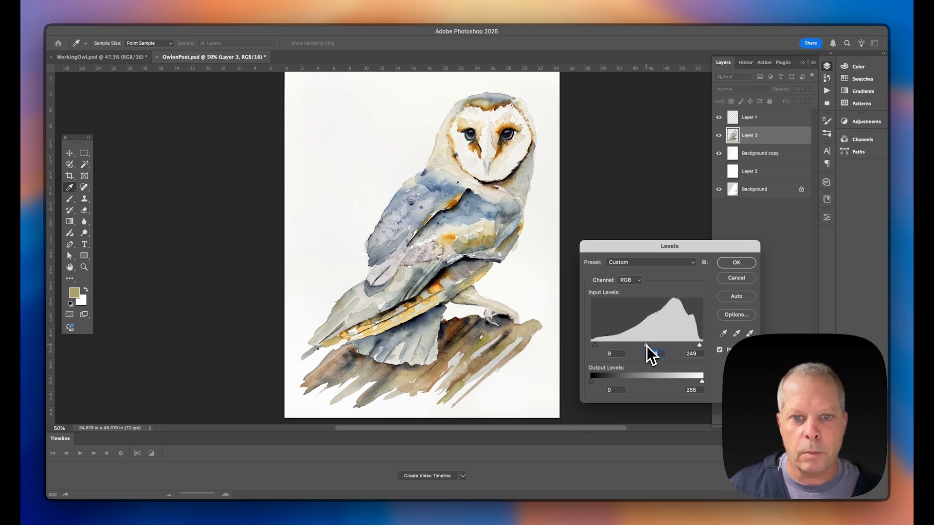
click(745, 263)
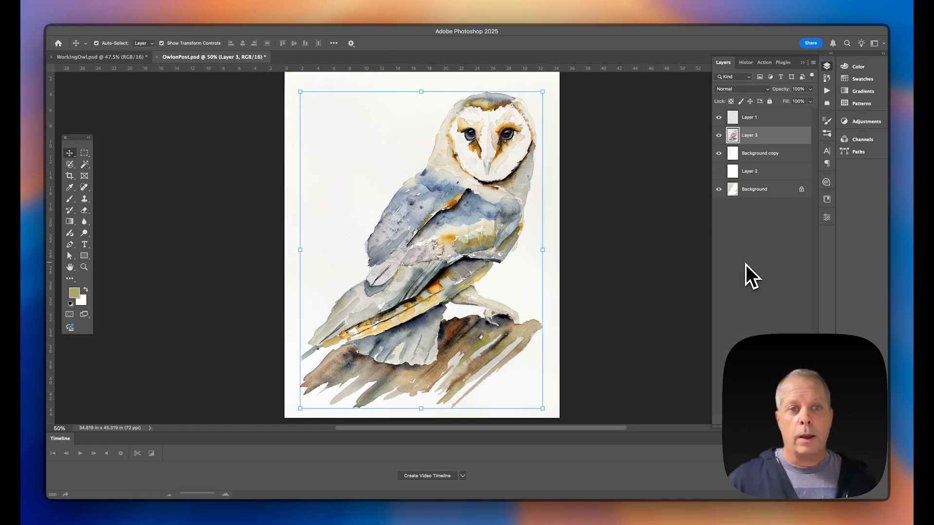
Copy the entire original painting from WorkingOwl.psd and paste it into OwlonPost.psd above the Background copy layer.
click(558, 141)
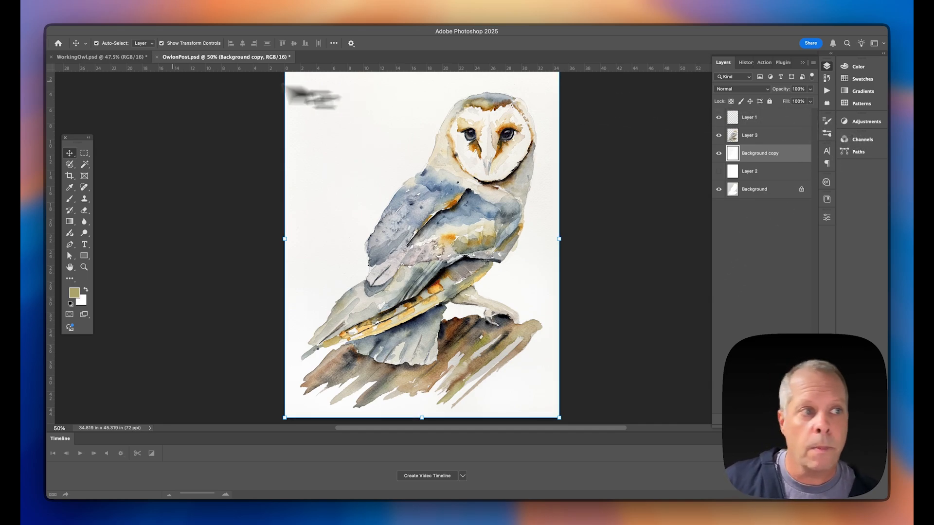
click(105, 57)
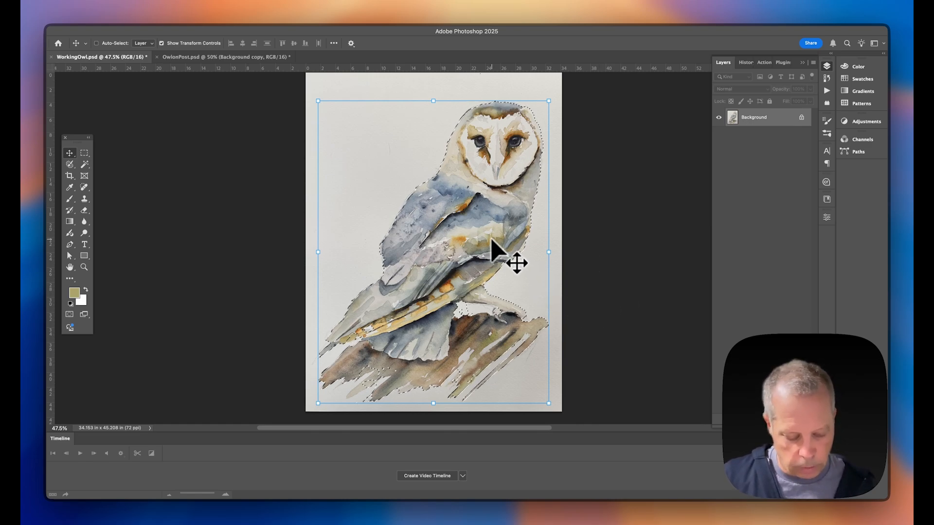
key(super+d)
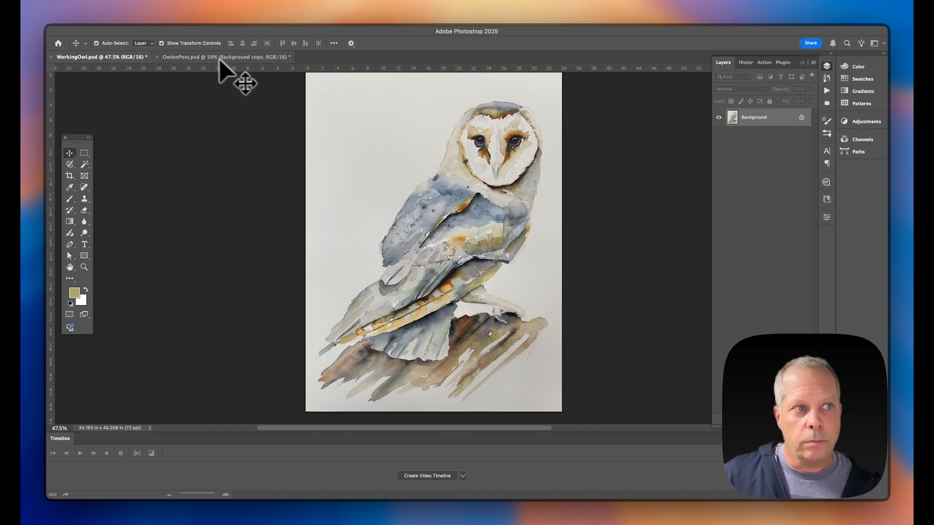
key(super+a)
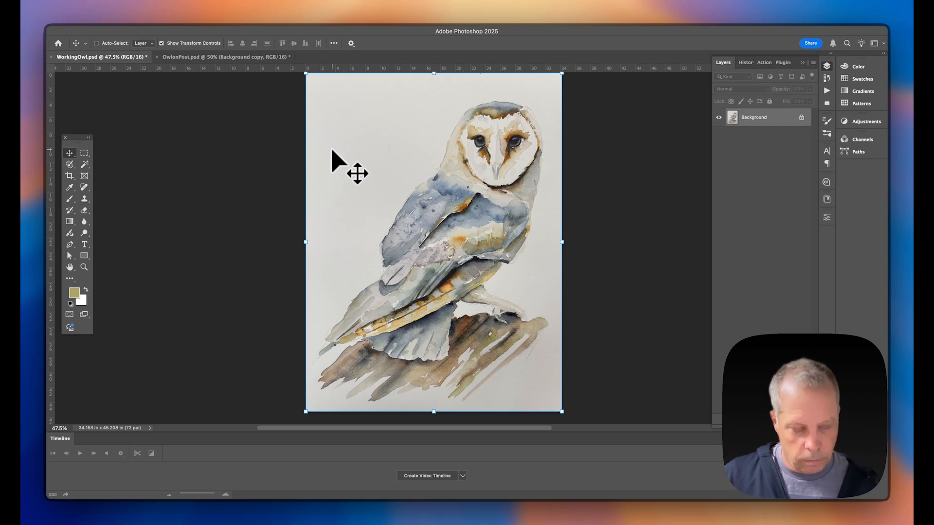
key(super+c)
click(263, 58)
key(super+v)
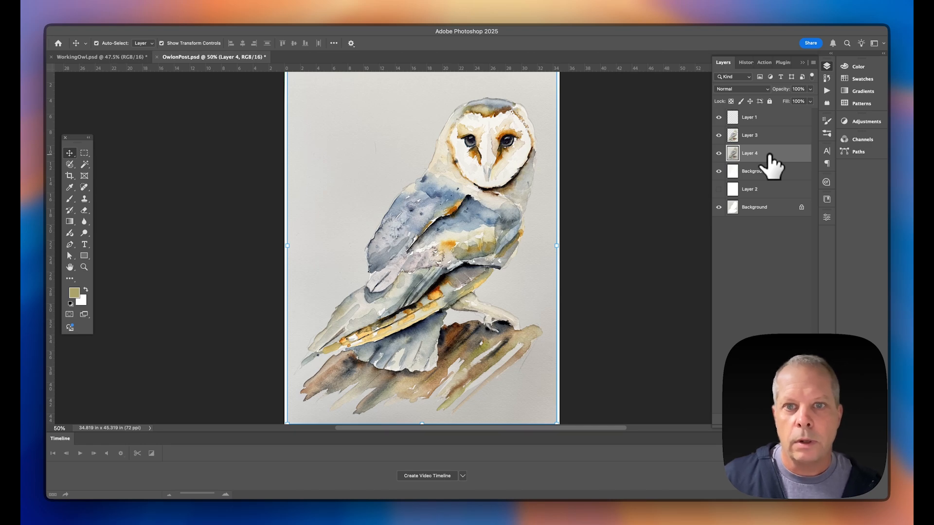
Move the pasted Layer 4 to the top of the layer stack and delete Layer 1.
drag(770, 160, 772, 121)
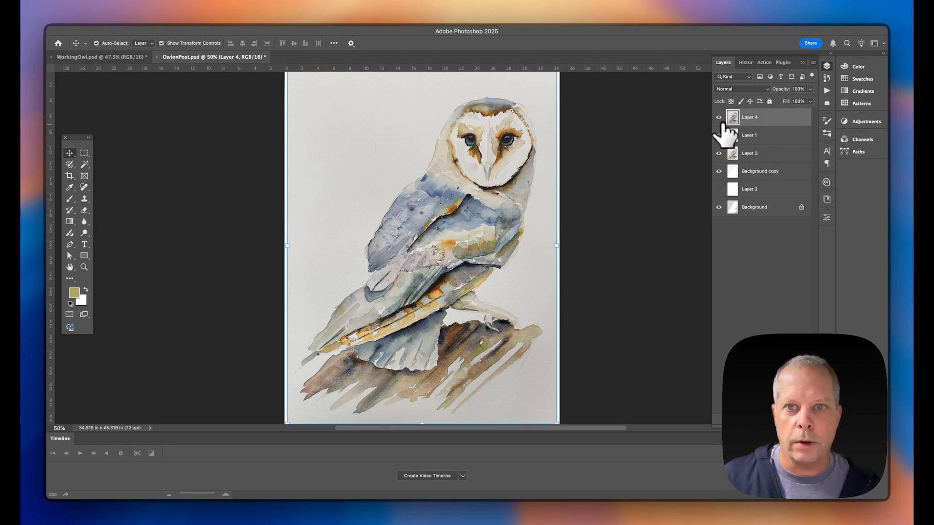
click(782, 138)
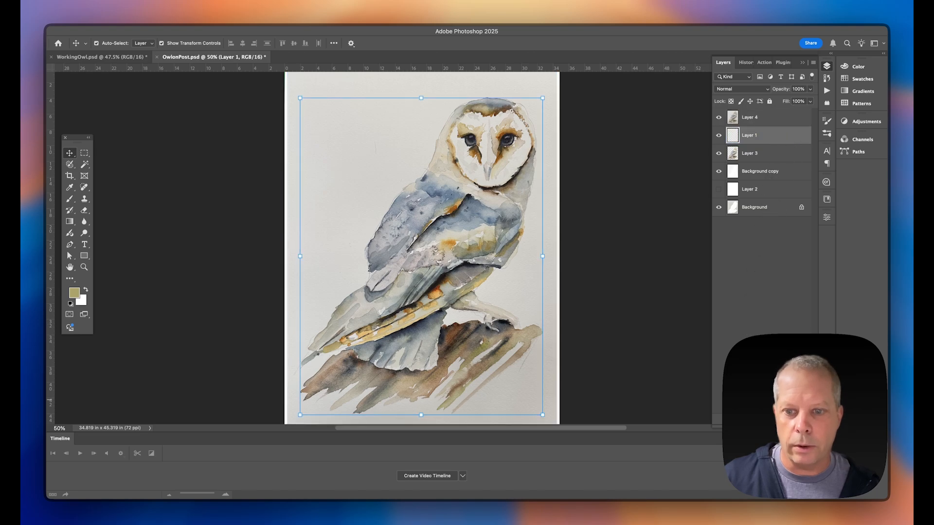
key(Delete)
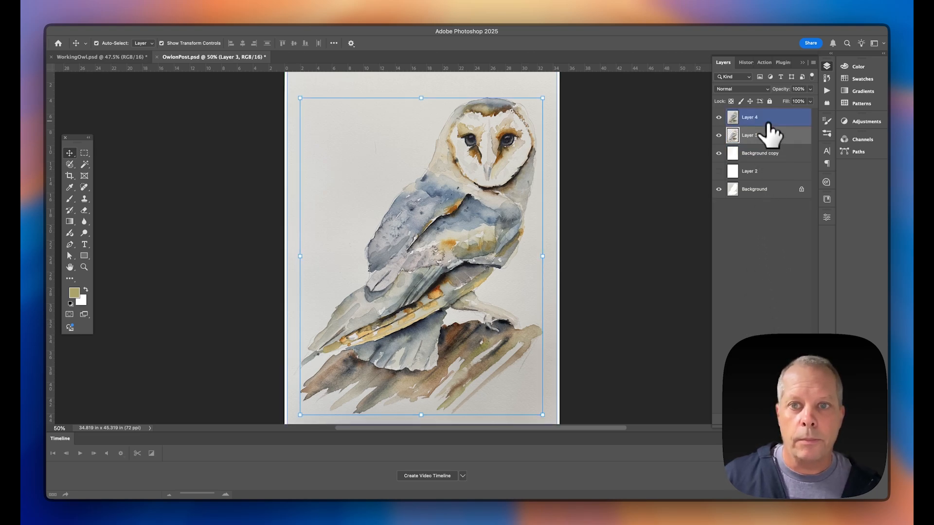
Compare the corrected owl with the original painting by toggling Layer 4's visibility, leaving it hidden, and look over the result.
click(719, 117)
click(719, 118)
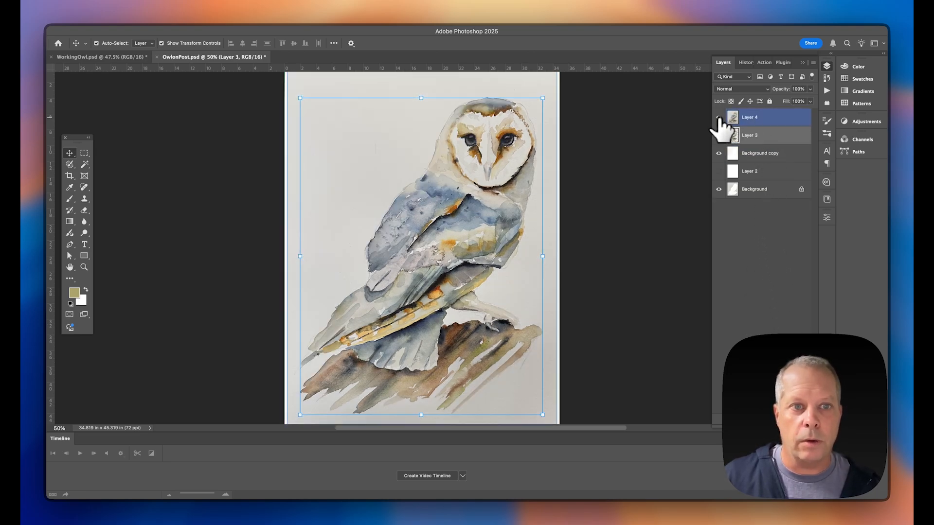
click(719, 118)
click(719, 117)
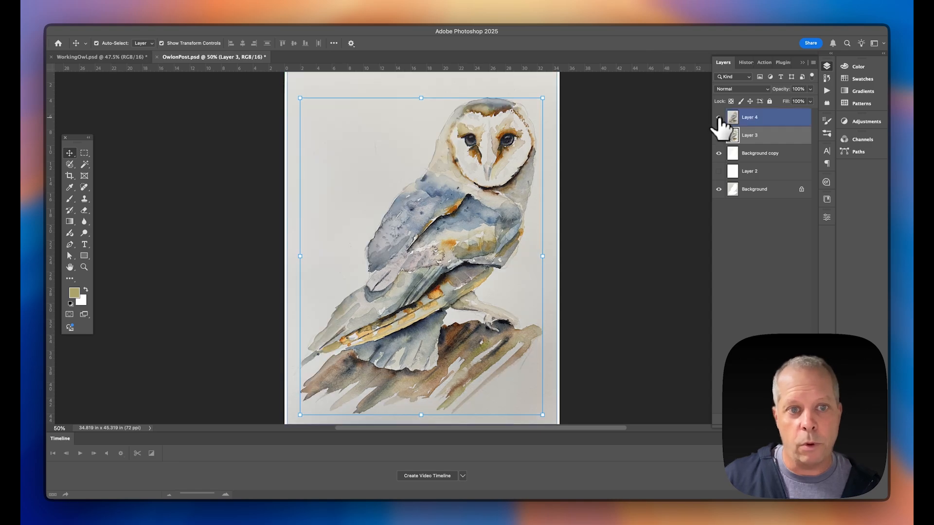
click(719, 117)
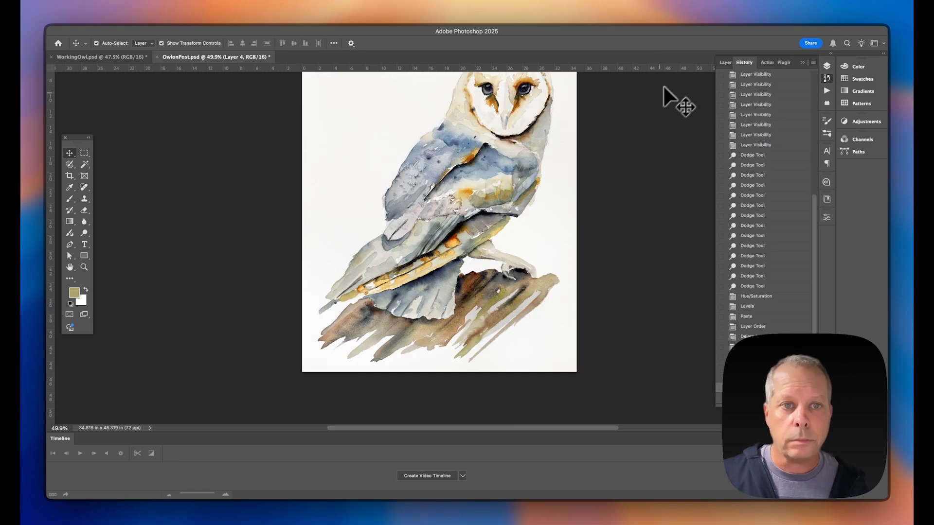
scroll(642, 112, up, 5)
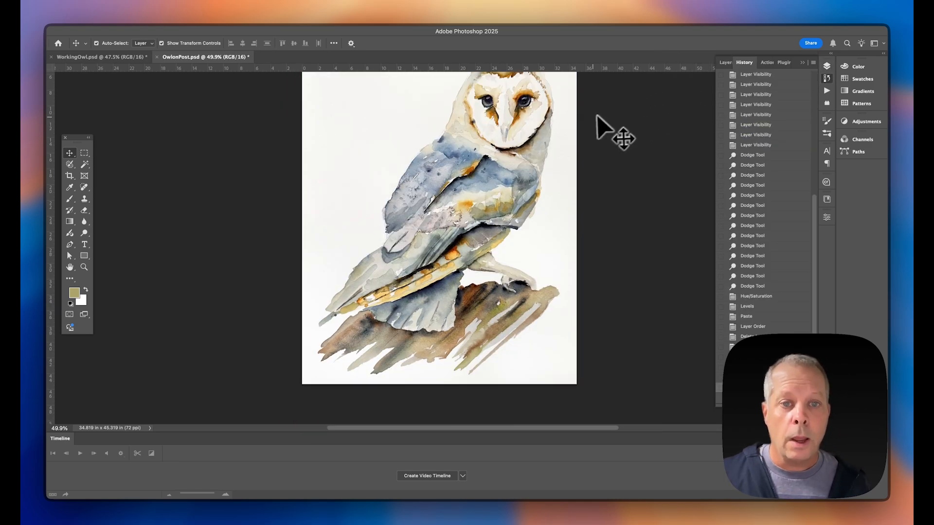
scroll(591, 117, down, 2)
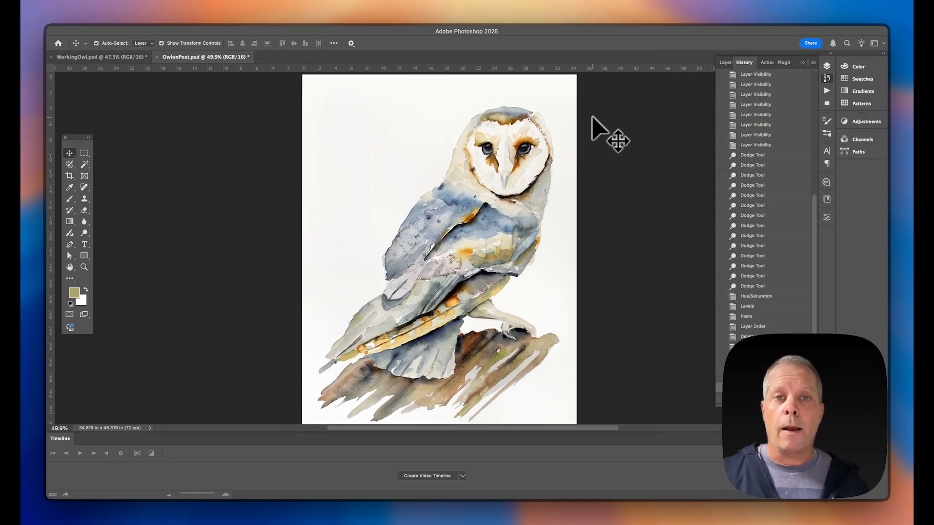